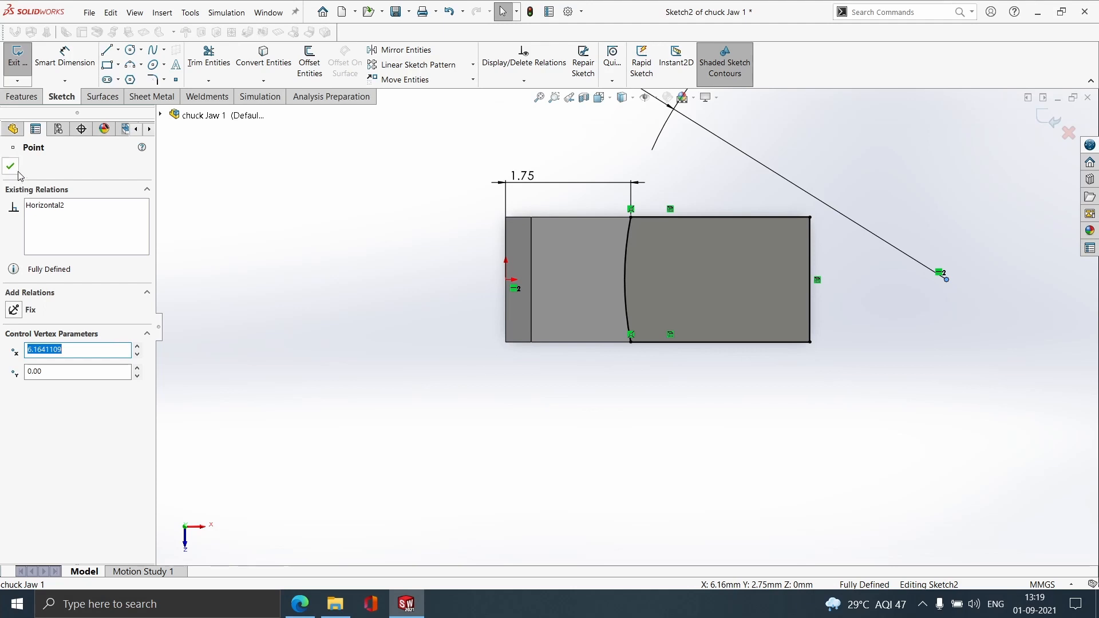
Close the R4.50 arc centre point's properties and exit the first cut's sketch.
left_click(11, 165)
scroll(626, 325, "up", 2)
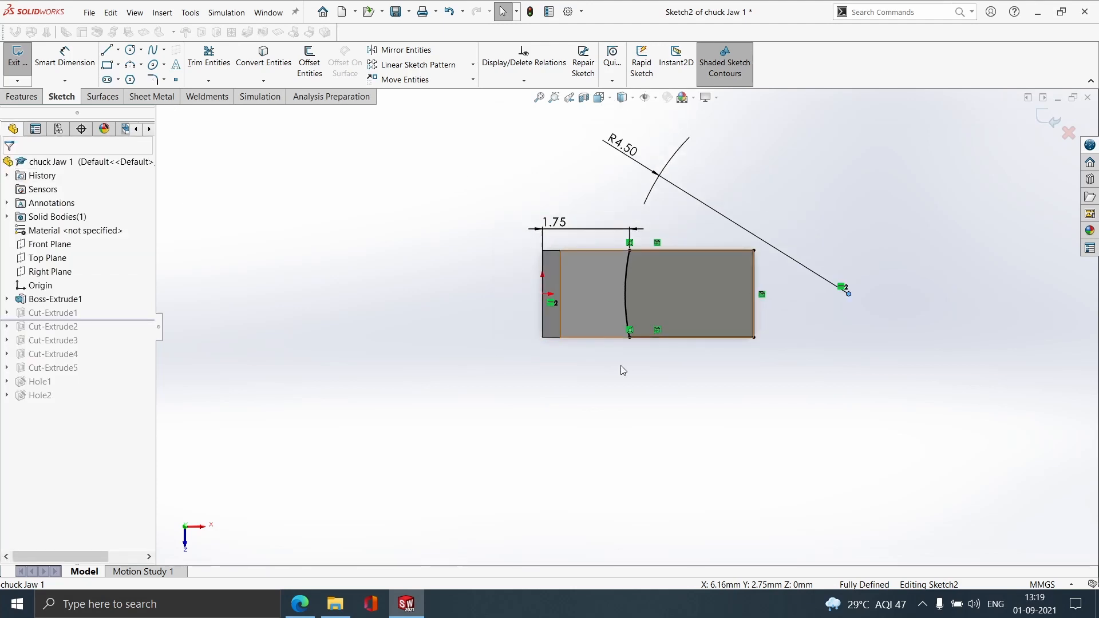
left_click(1053, 127)
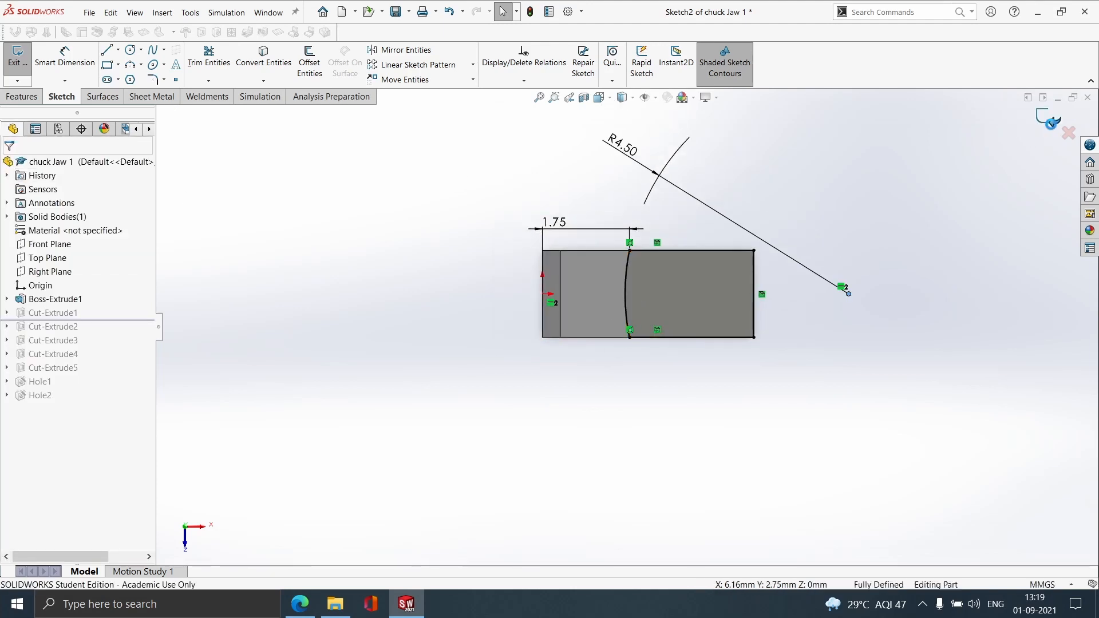
Review the Cut-Extrude1 feature definition and its preview from an angled view, and accept it without changes.
left_click(65, 313)
left_click(69, 277)
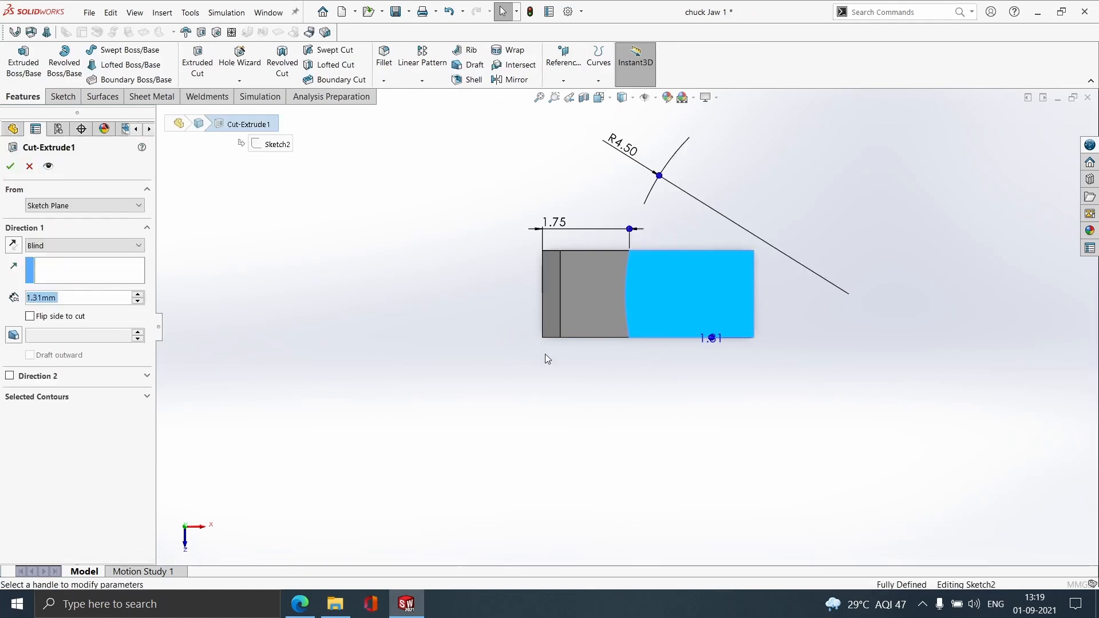
middle_click_drag(645, 434, 629, 285)
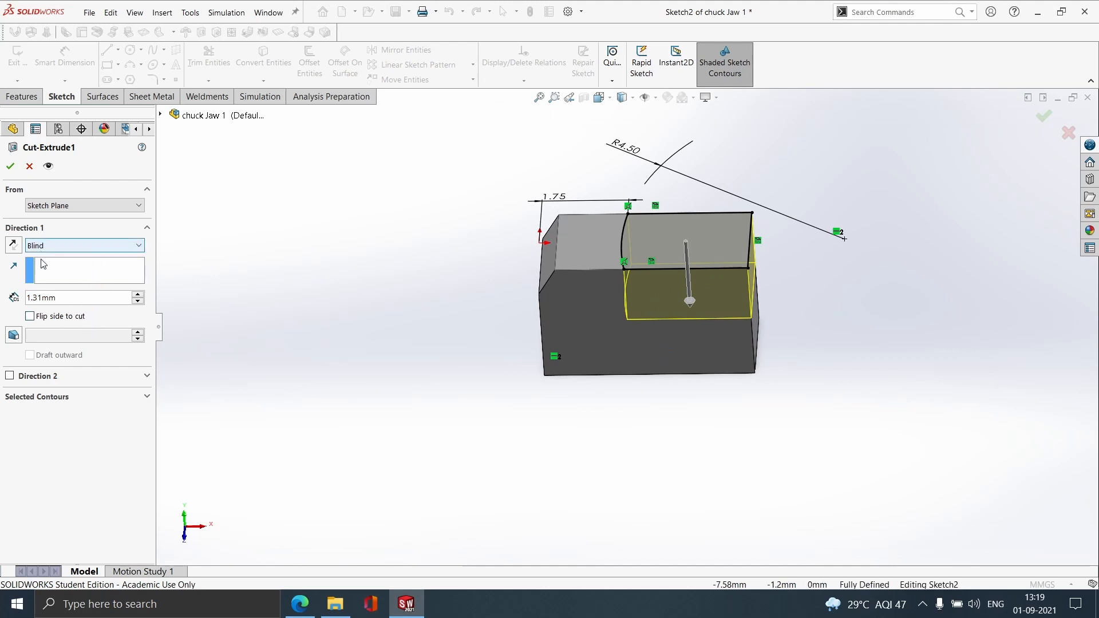
key("Return")
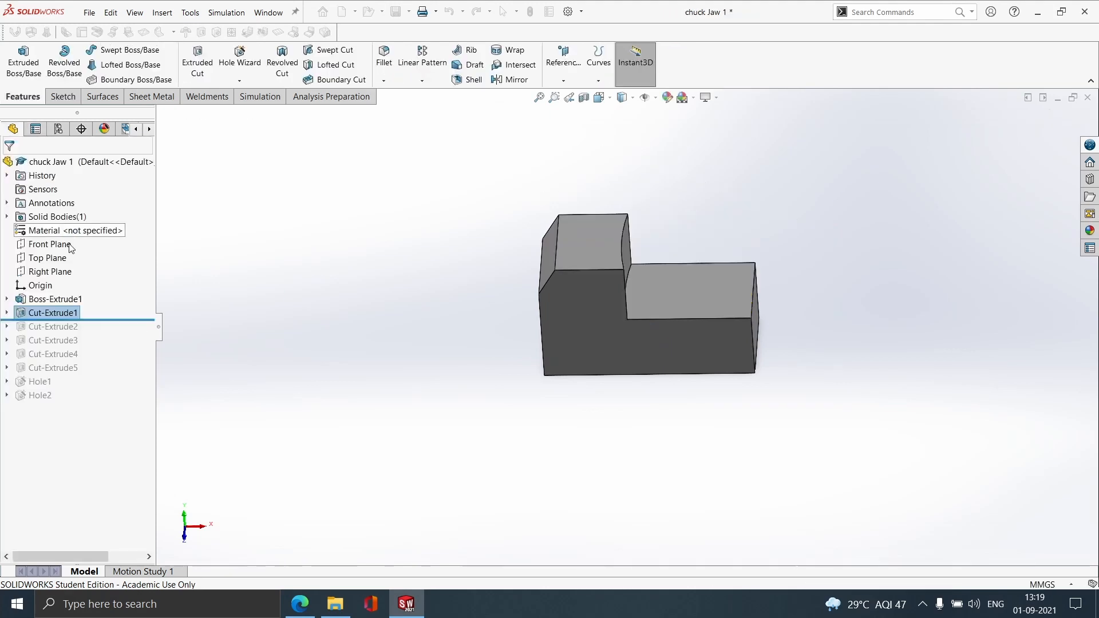
Roll the model forward to include Cut-Extrude2, inspect the sketch of its narrow curved groove, and exit the sketch.
left_click_drag(82, 319, 84, 333)
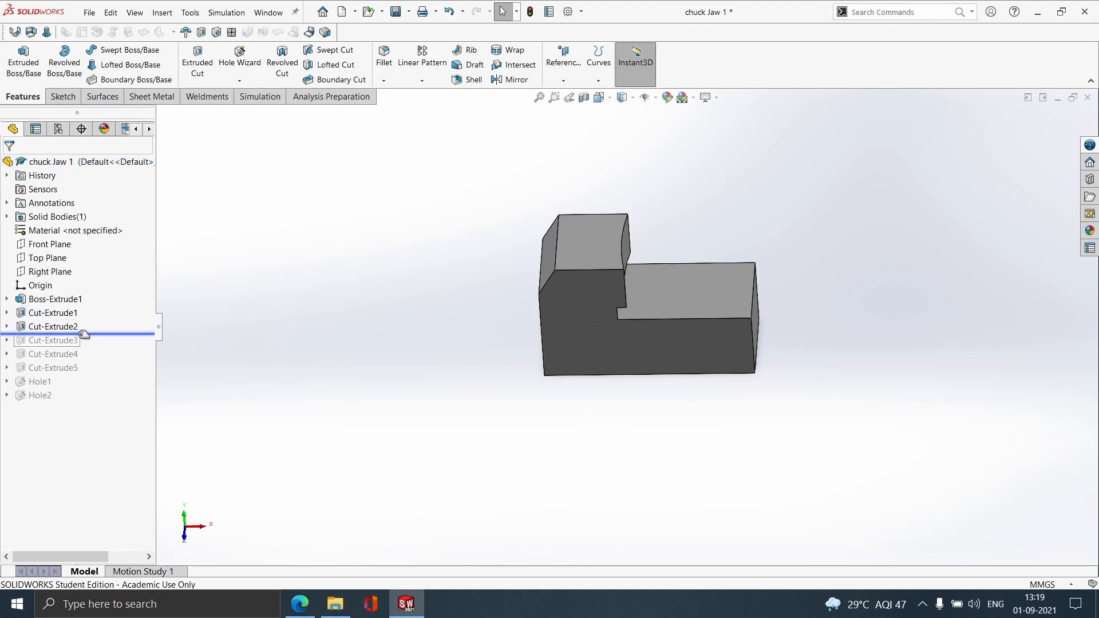
left_click(62, 328)
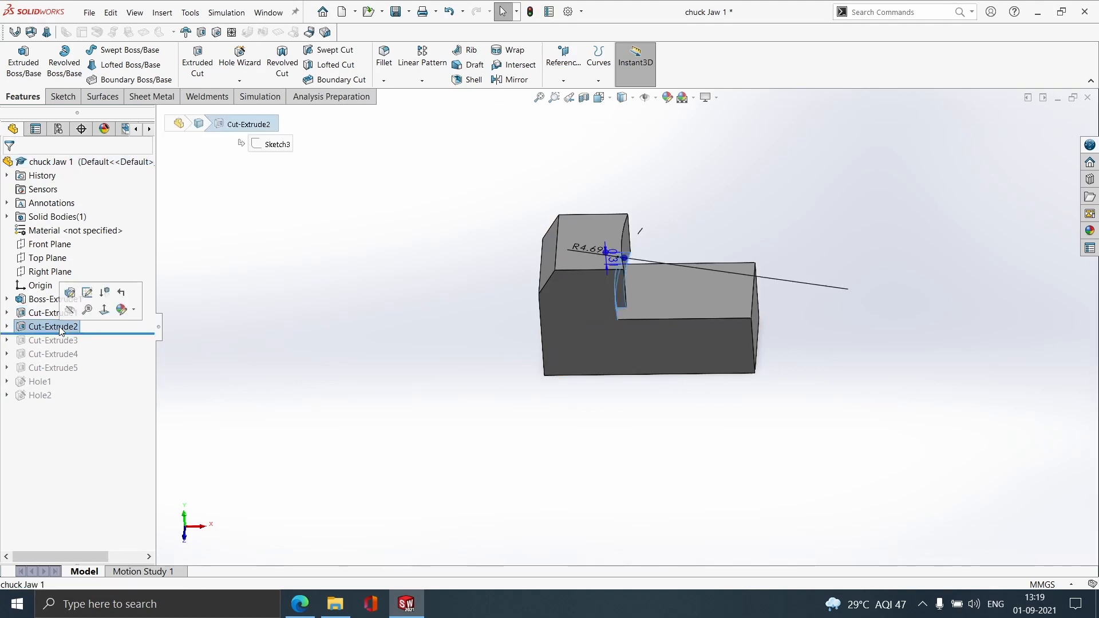
left_click(88, 293)
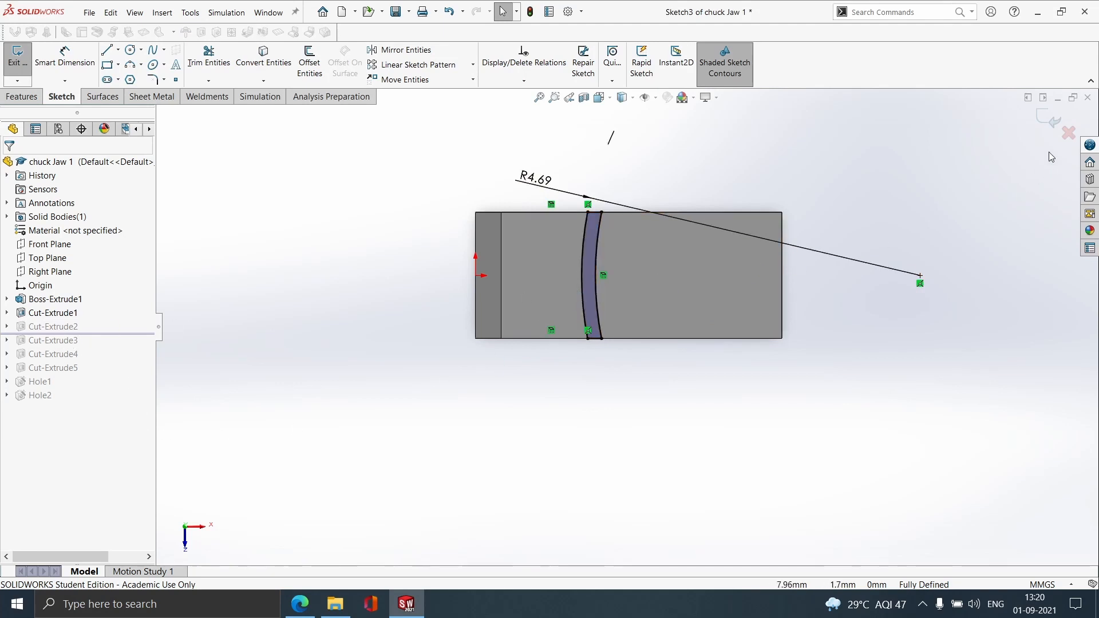
left_click(1050, 132)
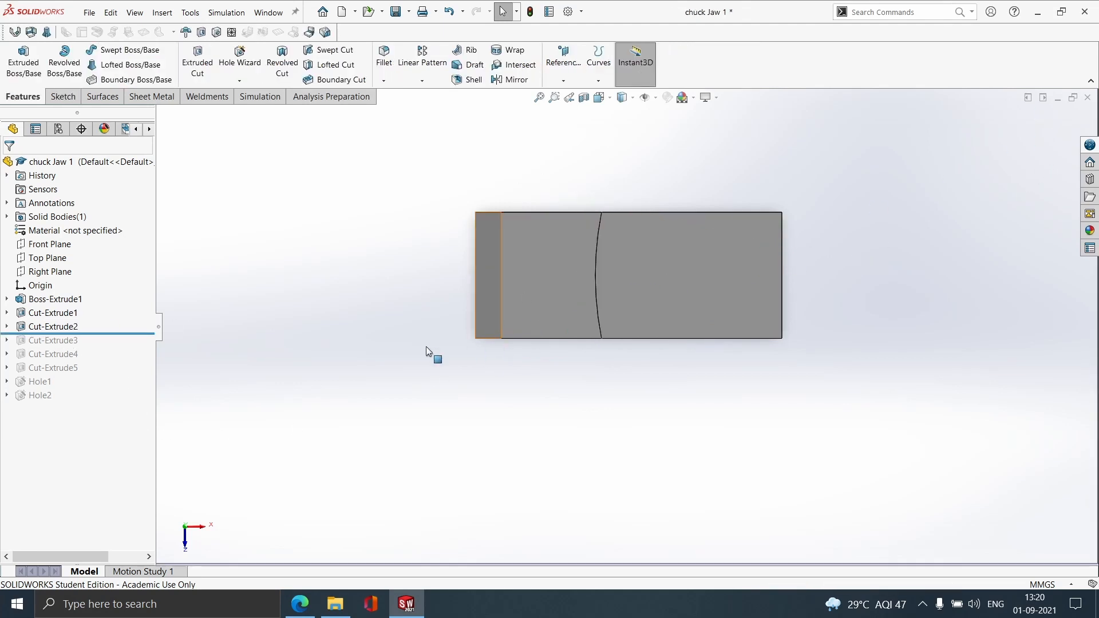
Review the direction and depth settings of Cut-Extrude2 and cancel out of the feature definition.
left_click(76, 328)
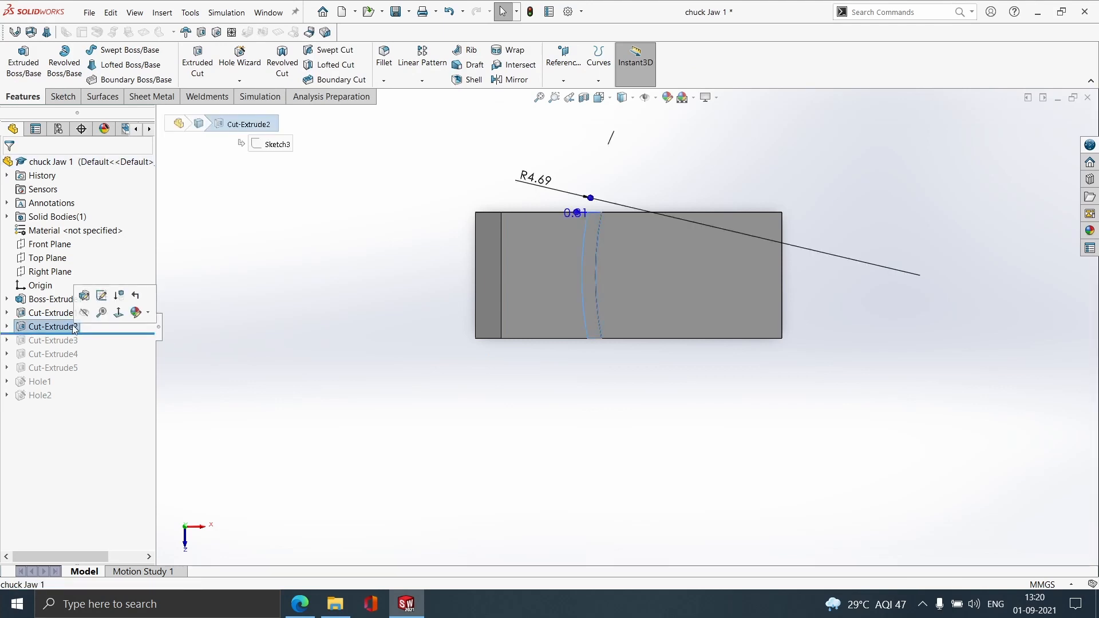
left_click(84, 297)
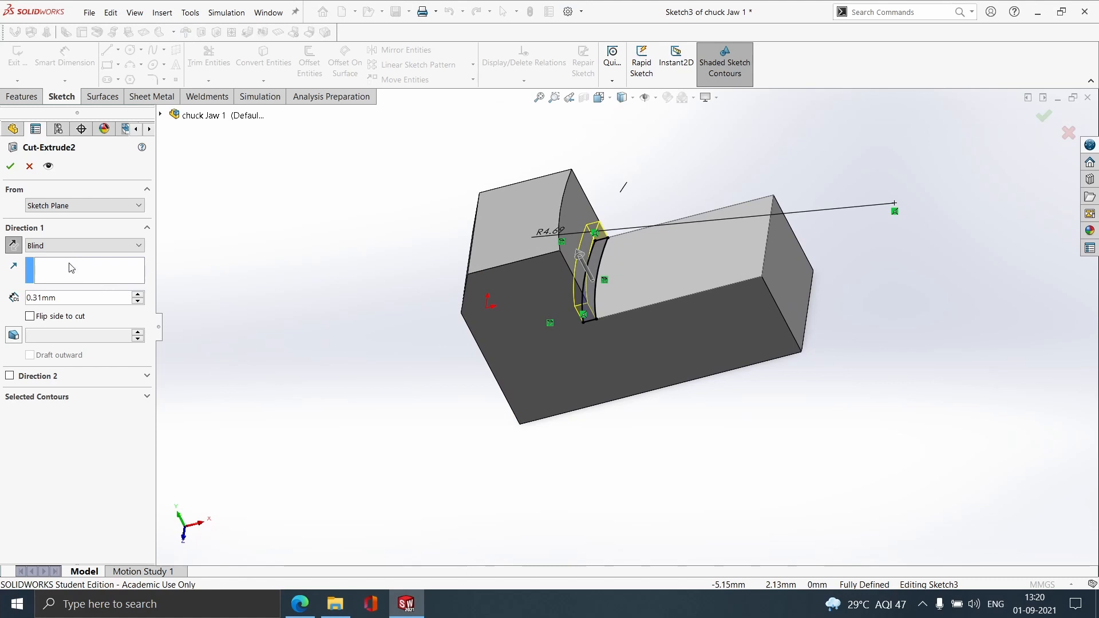
left_click(29, 167)
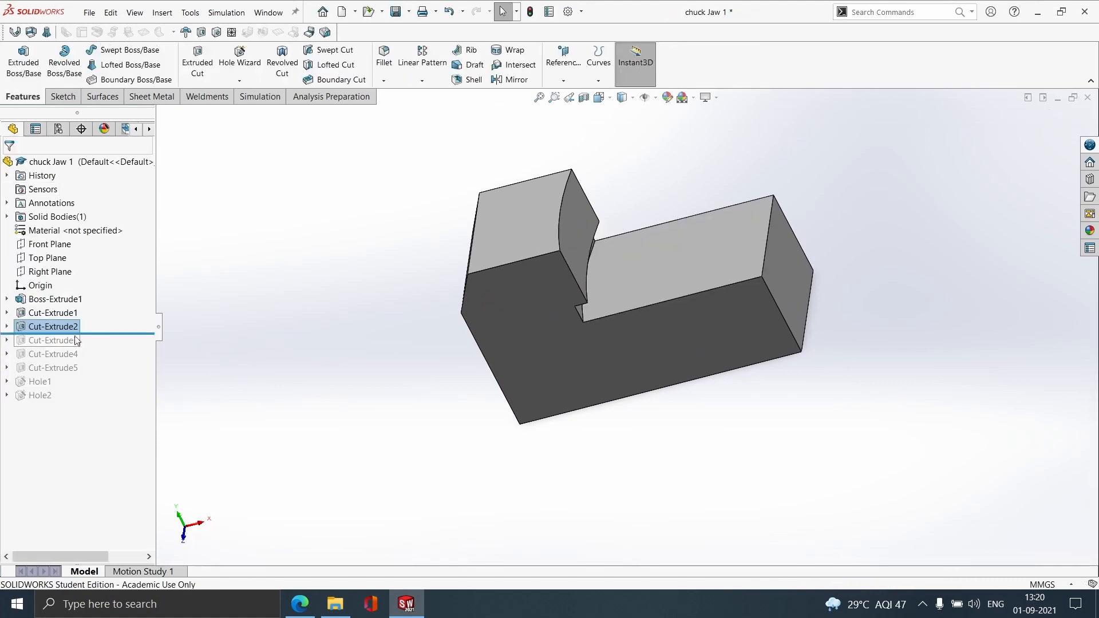
Roll the model forward to include Cut-Extrude3 and open its sketch for editing.
left_click_drag(90, 332, 89, 345)
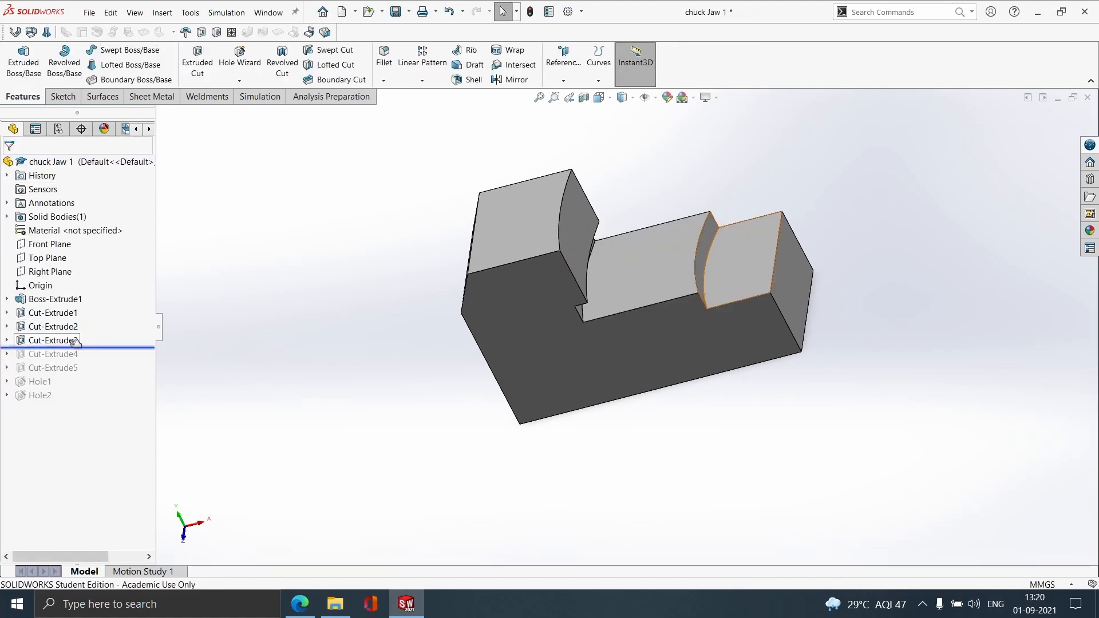
left_click(65, 340)
left_click(91, 317)
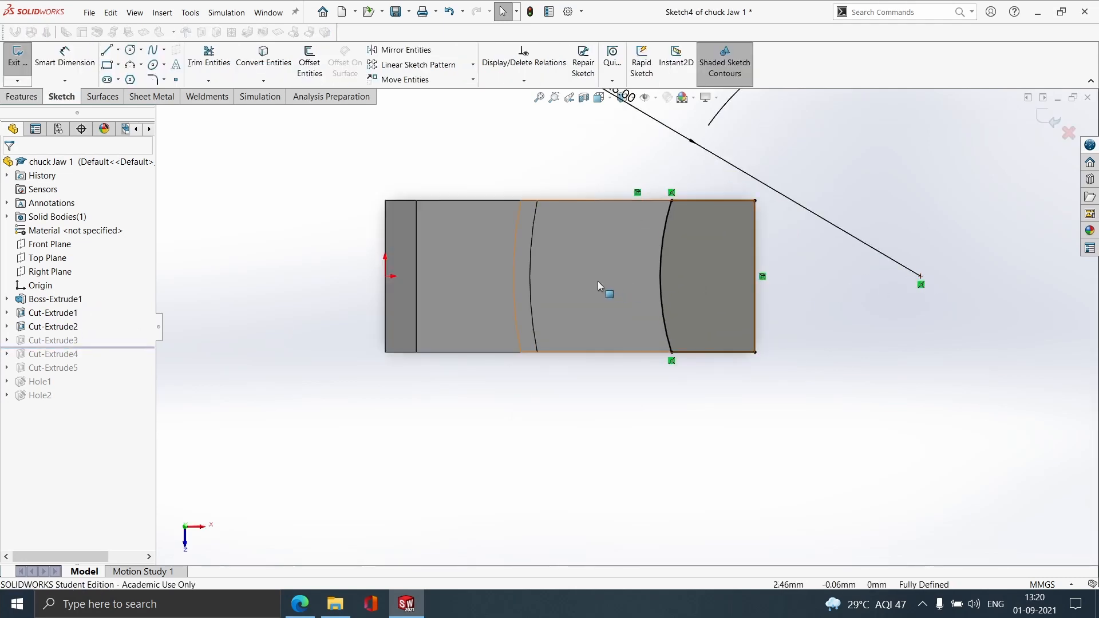
Convert the curved edge of the tall step into the Cut-Extrude3 sketch, make it construction geometry, and exit the sketch.
left_click(530, 294)
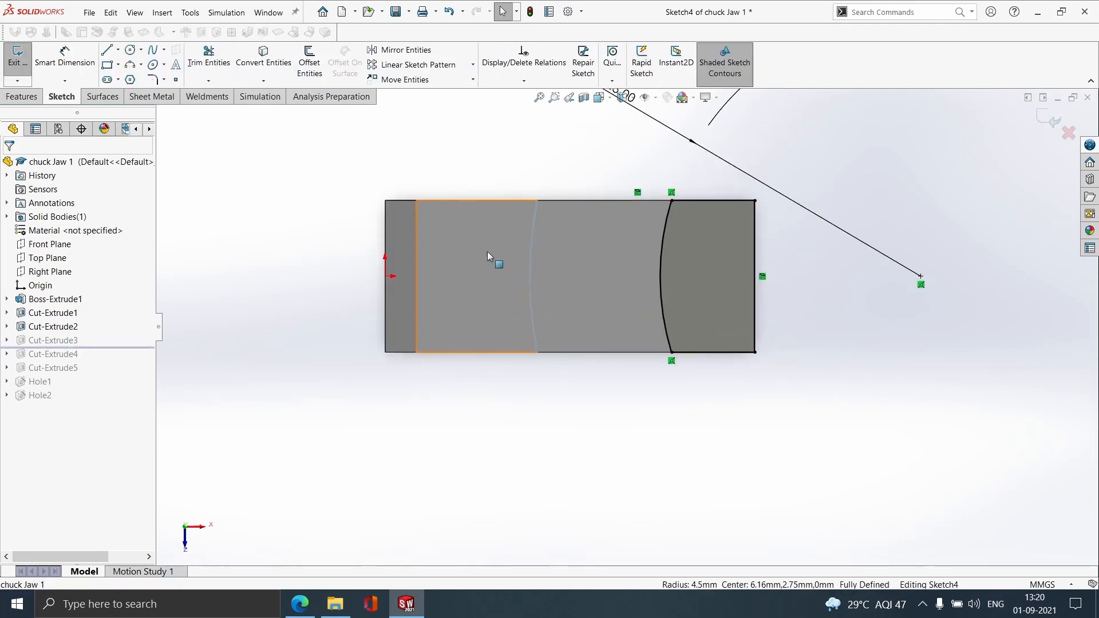
left_click(262, 74)
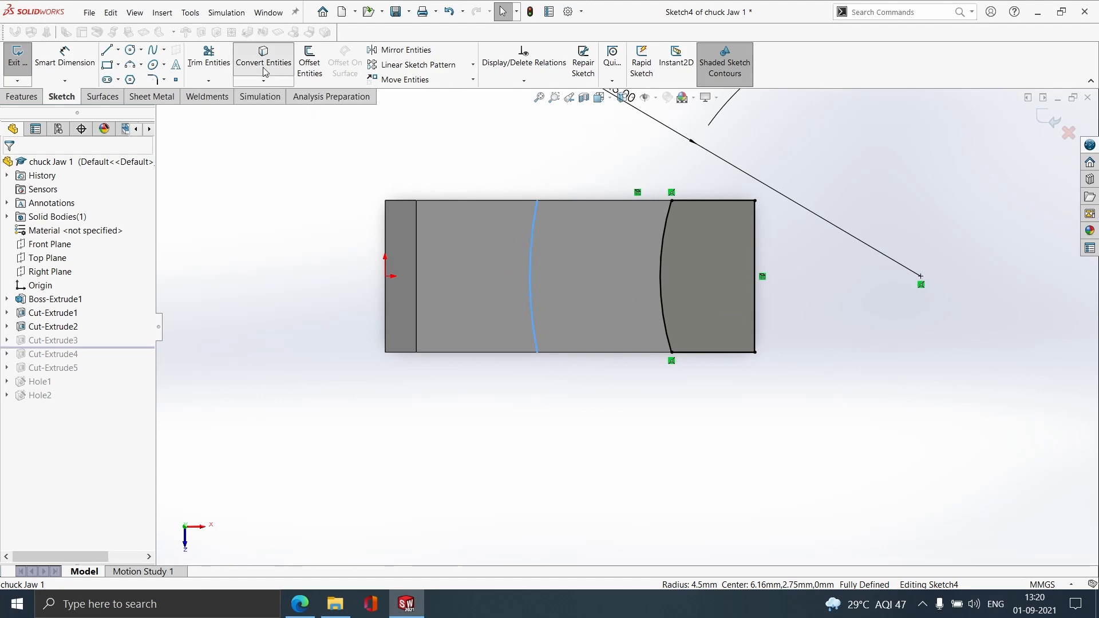
right_click(530, 294)
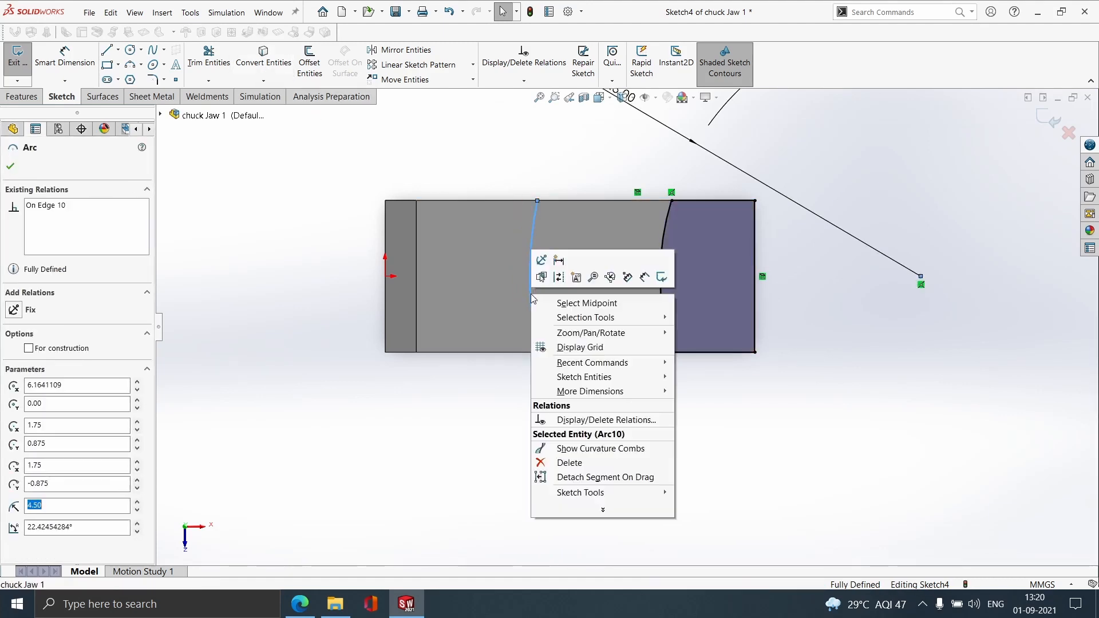
left_click(559, 277)
left_click(881, 396)
scroll(896, 394, "up", 1)
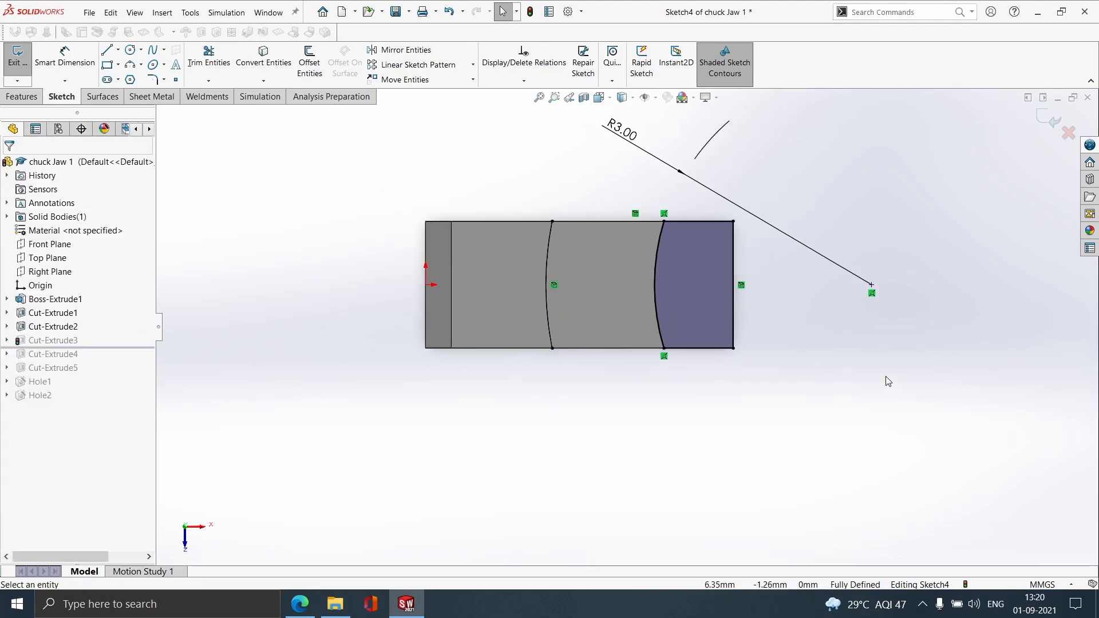
left_click(1053, 125)
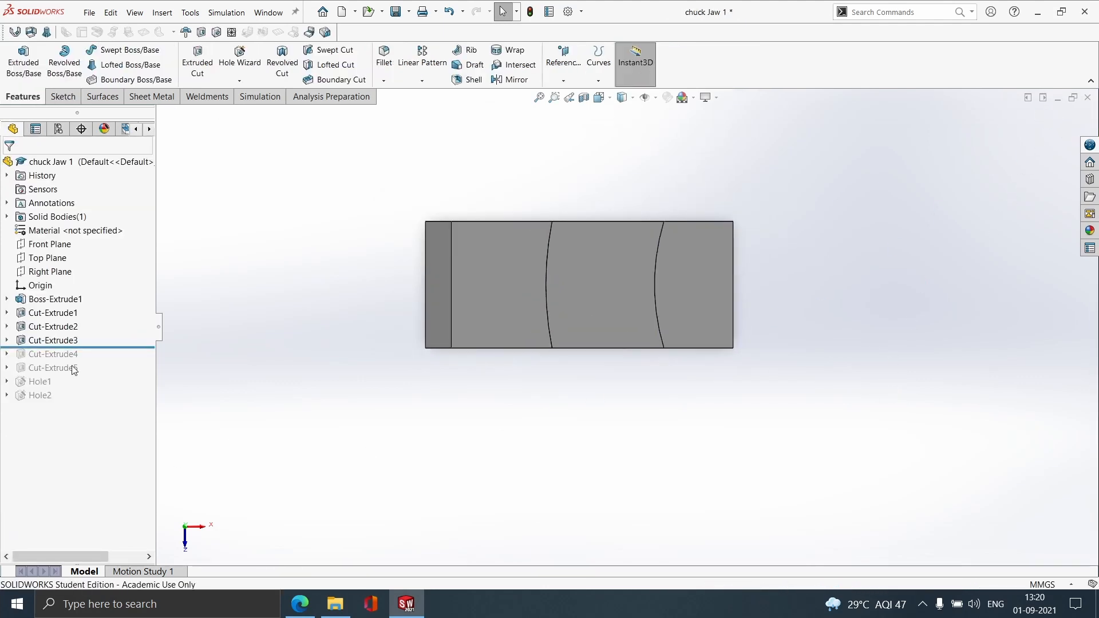
Review the Cut-Extrude3 feature definition for the lower step and accept it without changes.
left_click(65, 341)
left_click(91, 303)
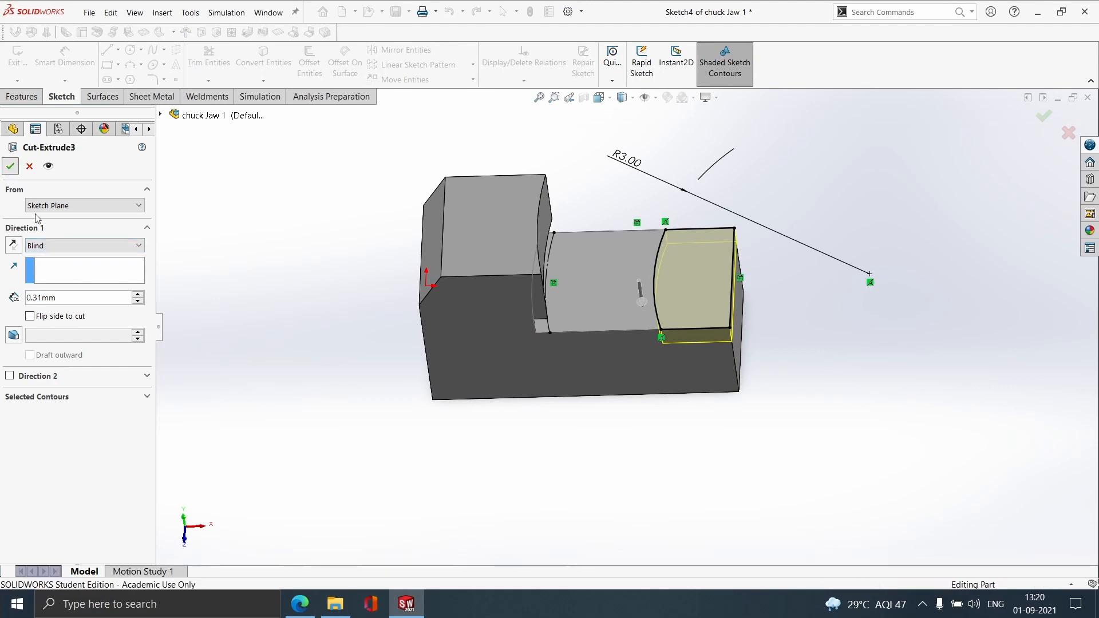
left_click(10, 166)
Roll the model forward to include Cut-Extrude4 and open its sketch on the jaw's bottom face.
left_click_drag(90, 347, 92, 361)
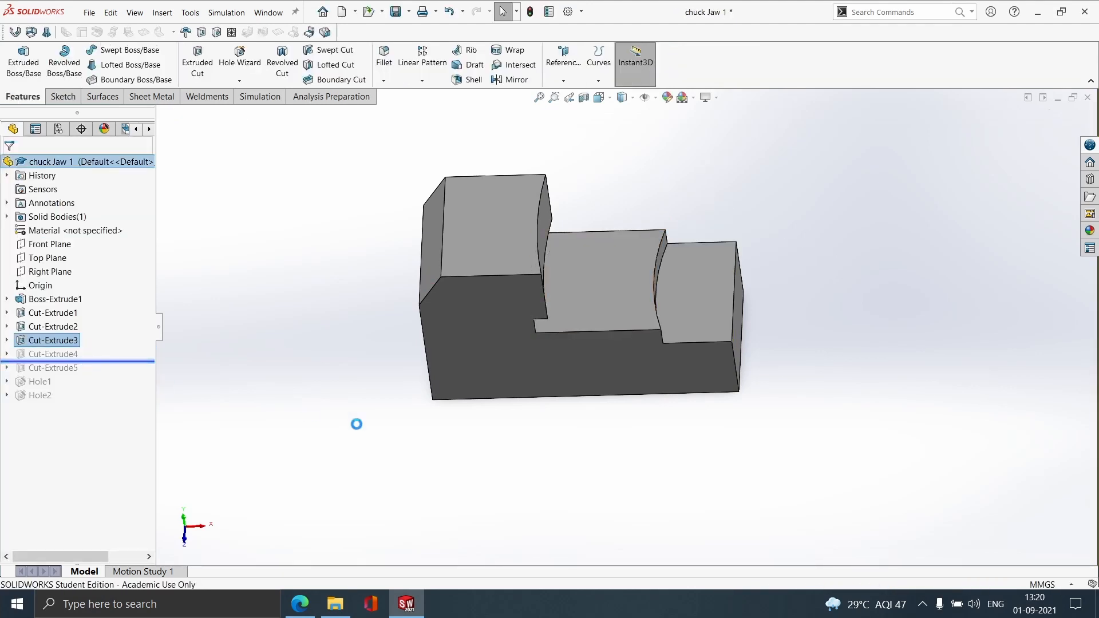
scroll(561, 475, "down", 2)
middle_click_drag(557, 343, 554, 305)
scroll(490, 498, "up", 2)
left_click(32, 352)
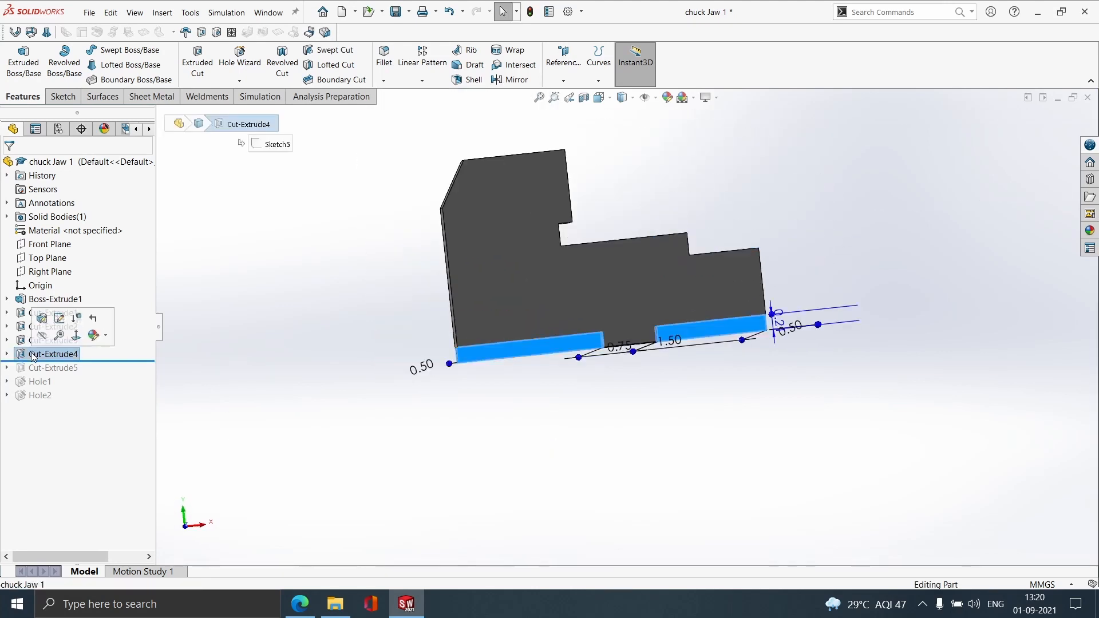
left_click(60, 319)
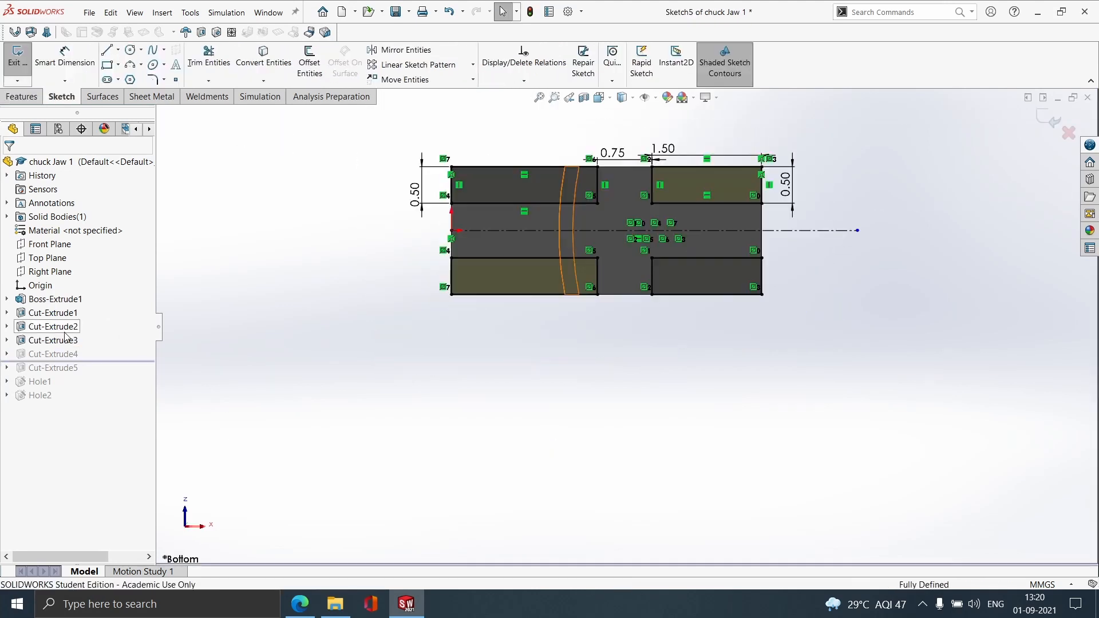
Examine the four corner rectangles and centreline in the bottom-face sketch from several angles, and exit the sketch.
scroll(756, 279, "down", 2)
mouse_move(755, 274)
middle_mouse_down()
mouse_move(772, 331)
mouse_move(757, 328)
middle_mouse_up()
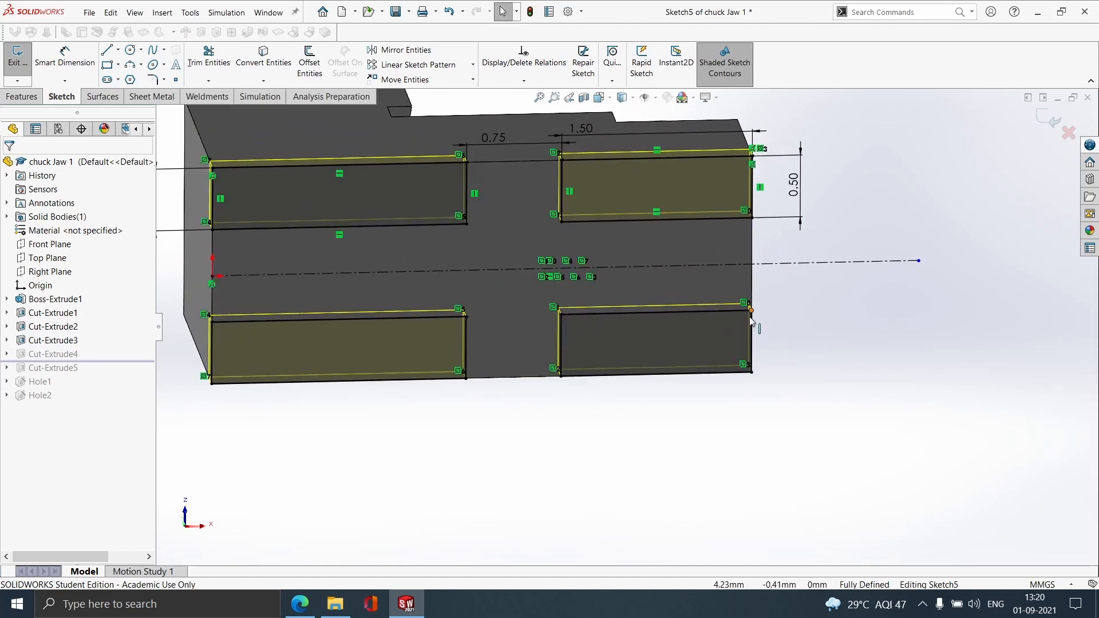
scroll(752, 340, "up", 1)
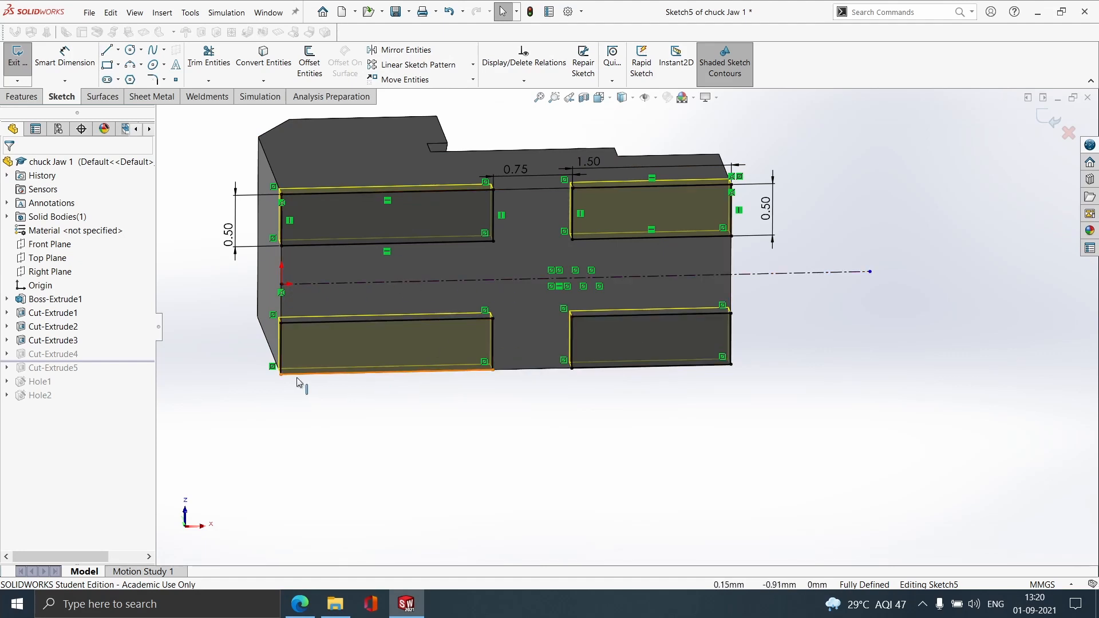
mouse_move(867, 269)
middle_mouse_down()
mouse_move(876, 368)
mouse_move(841, 334)
middle_mouse_up()
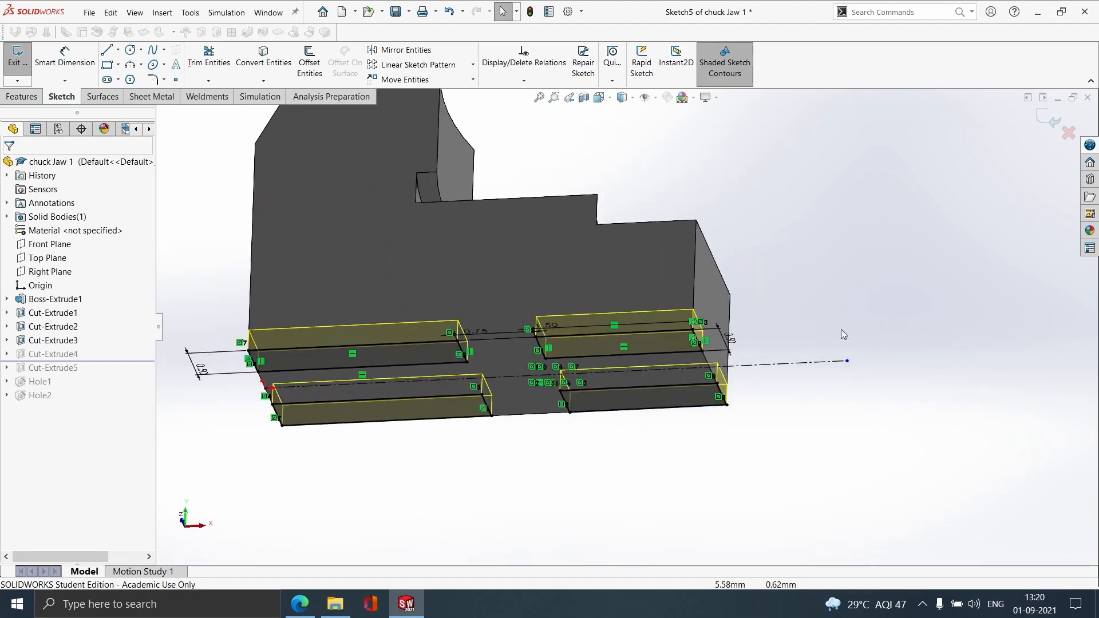
left_click(1064, 122)
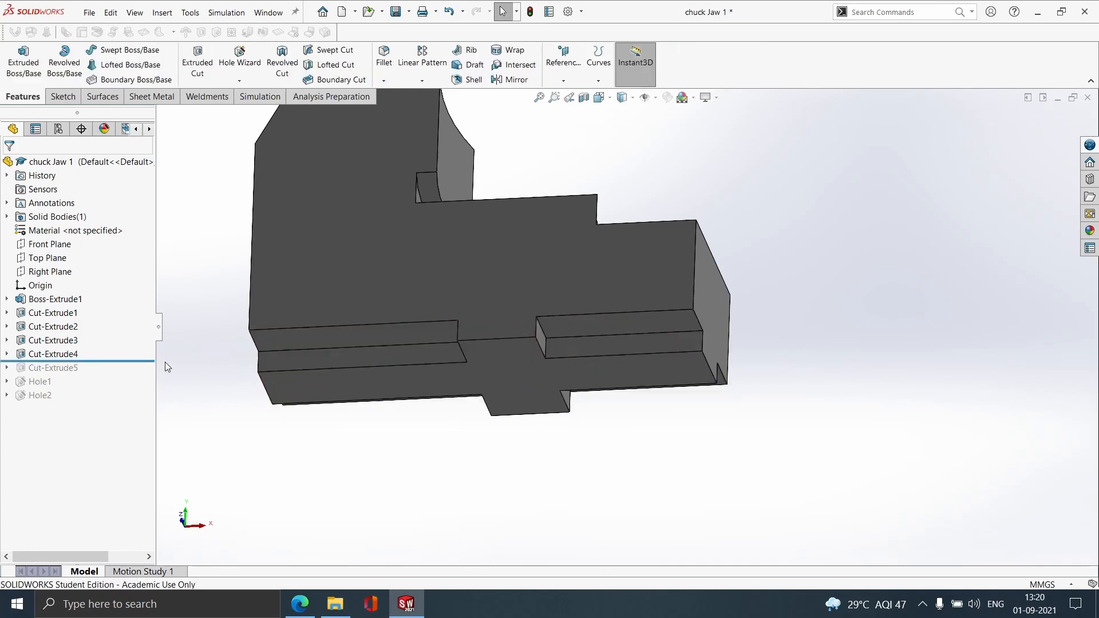
Review the Cut-Extrude4 depth setting and preview along the jaw's base, and accept the feature without changes.
left_click(18, 355)
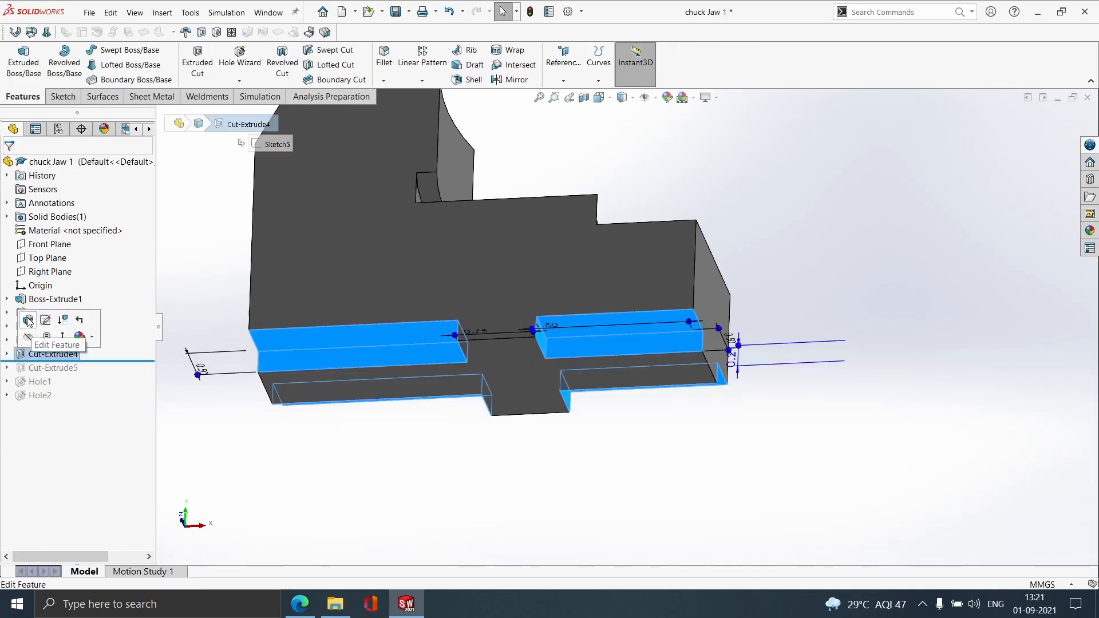
left_click(28, 321)
middle_click_drag(235, 417, 267, 471)
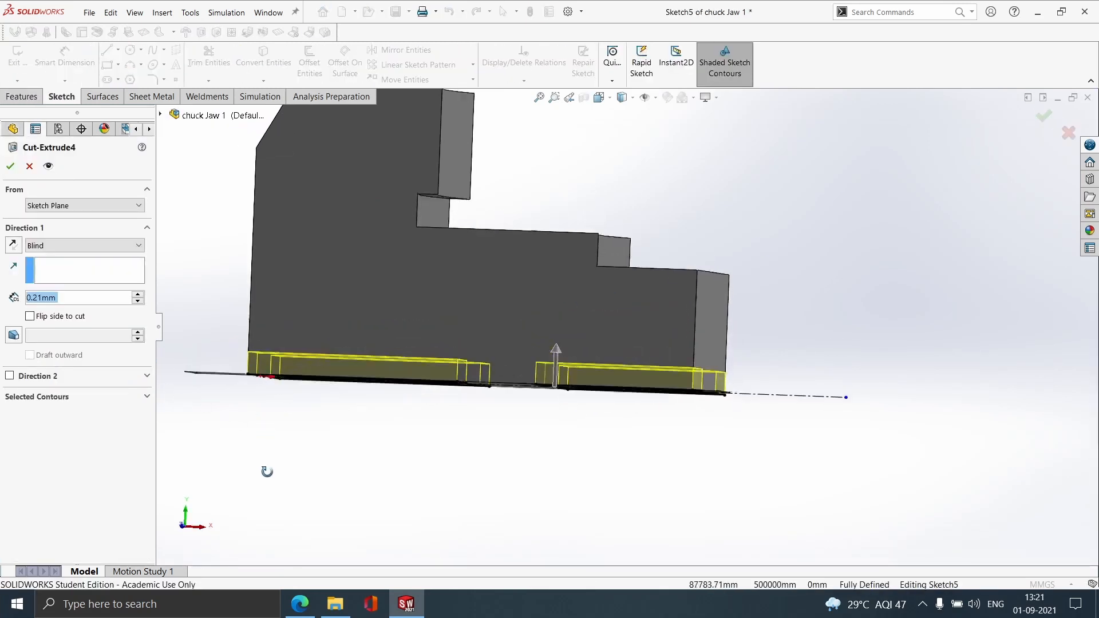
left_click(59, 298)
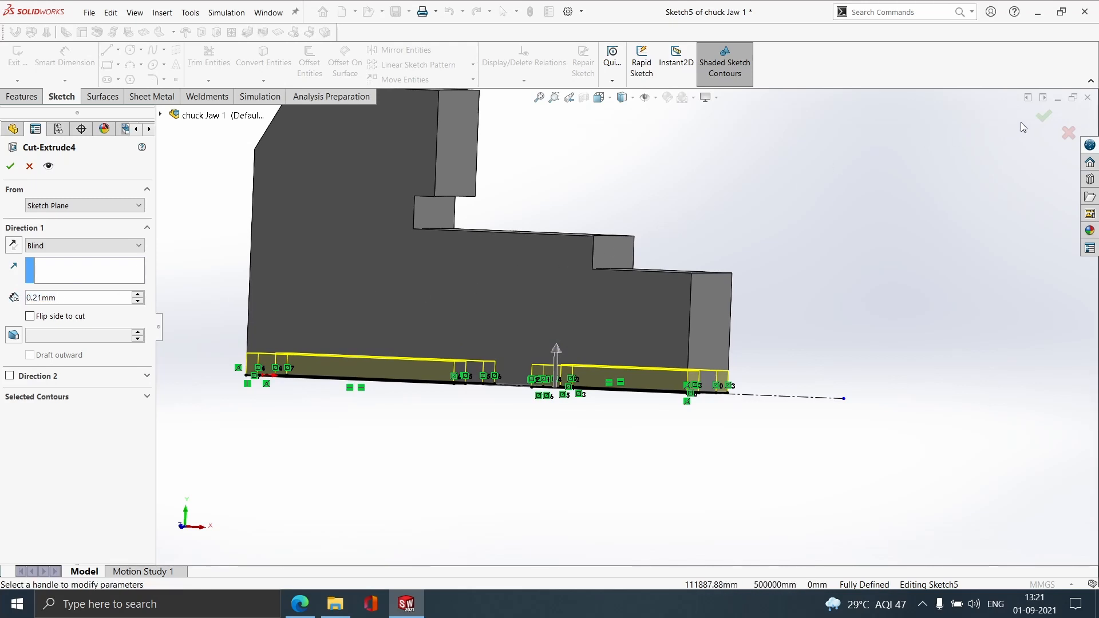
left_click(1043, 116)
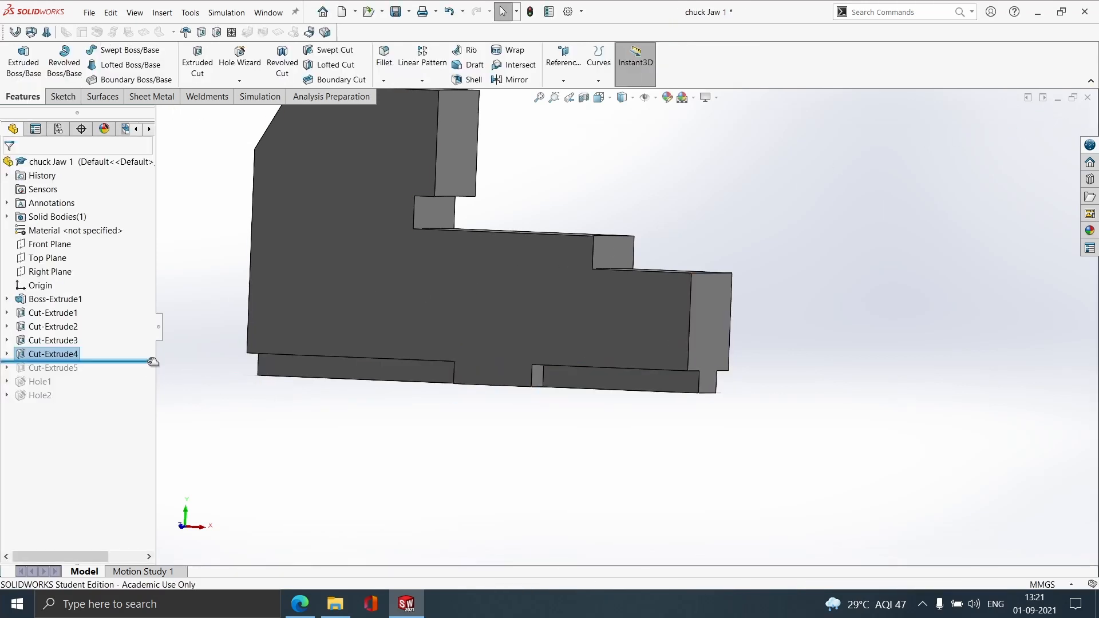
Roll the model forward to include Cut-Extrude5, inspect the sketch of its lengthwise central slot, and exit the sketch.
left_click_drag(153, 362, 153, 375)
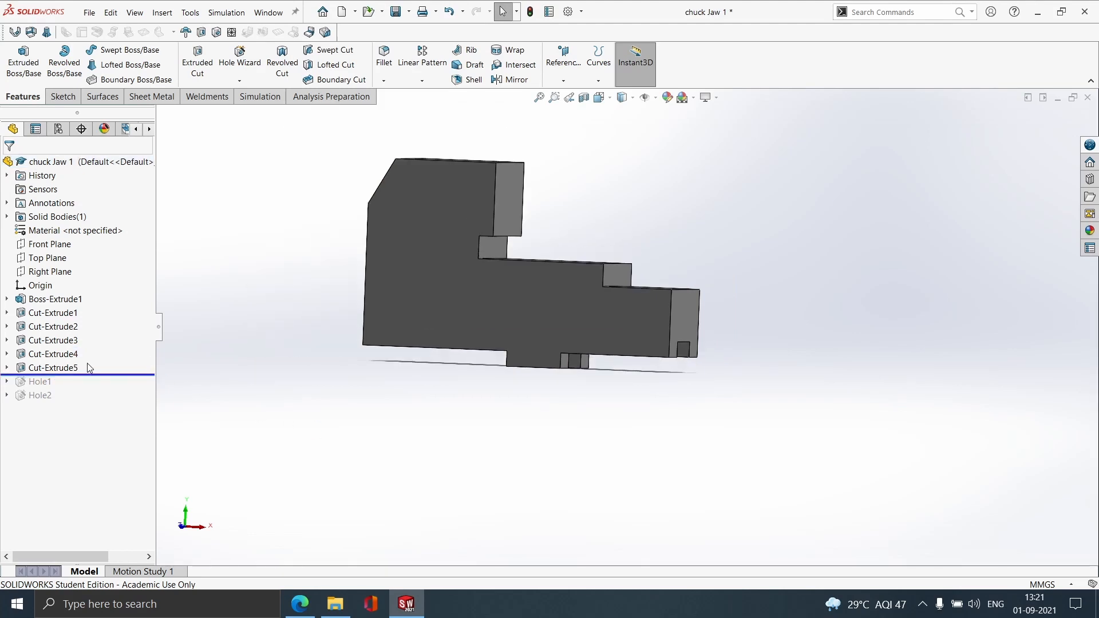
left_click(71, 368)
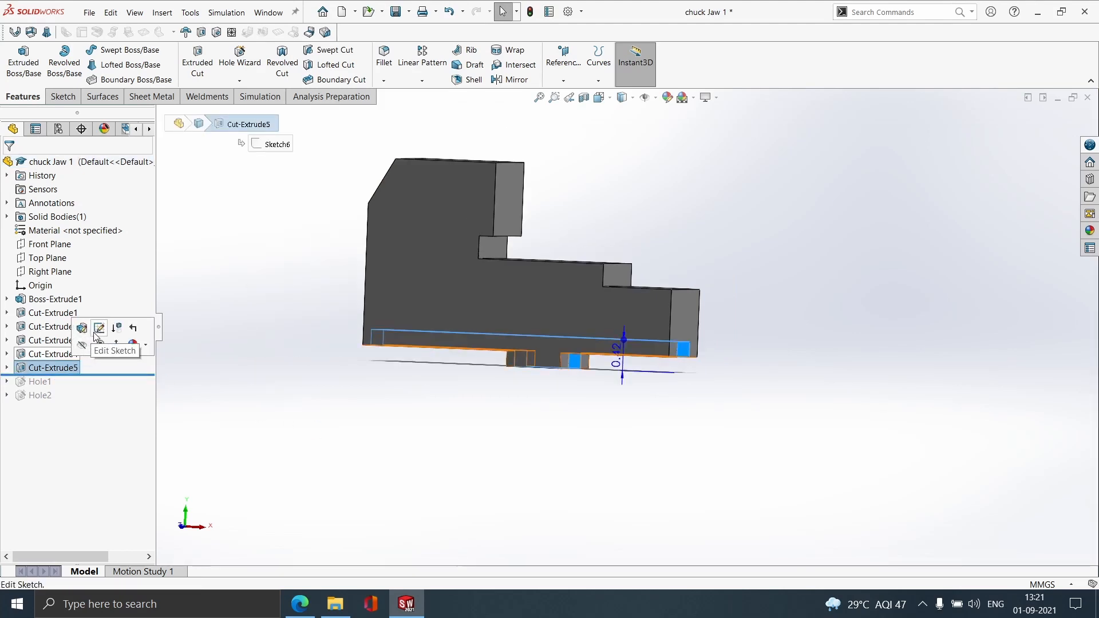
left_click(98, 329)
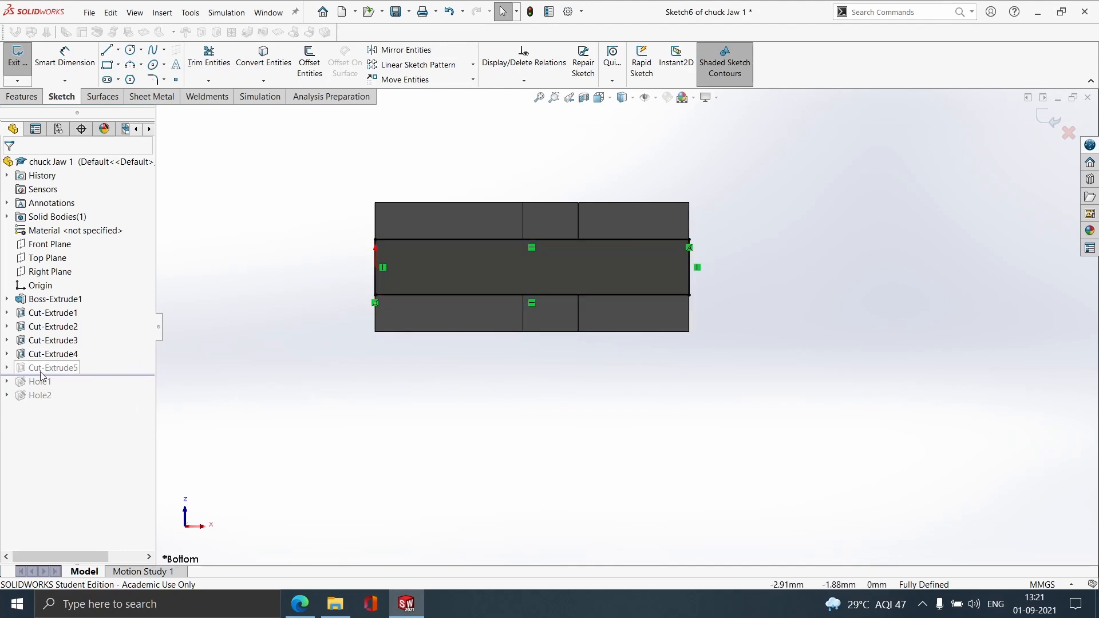
left_click(1043, 118)
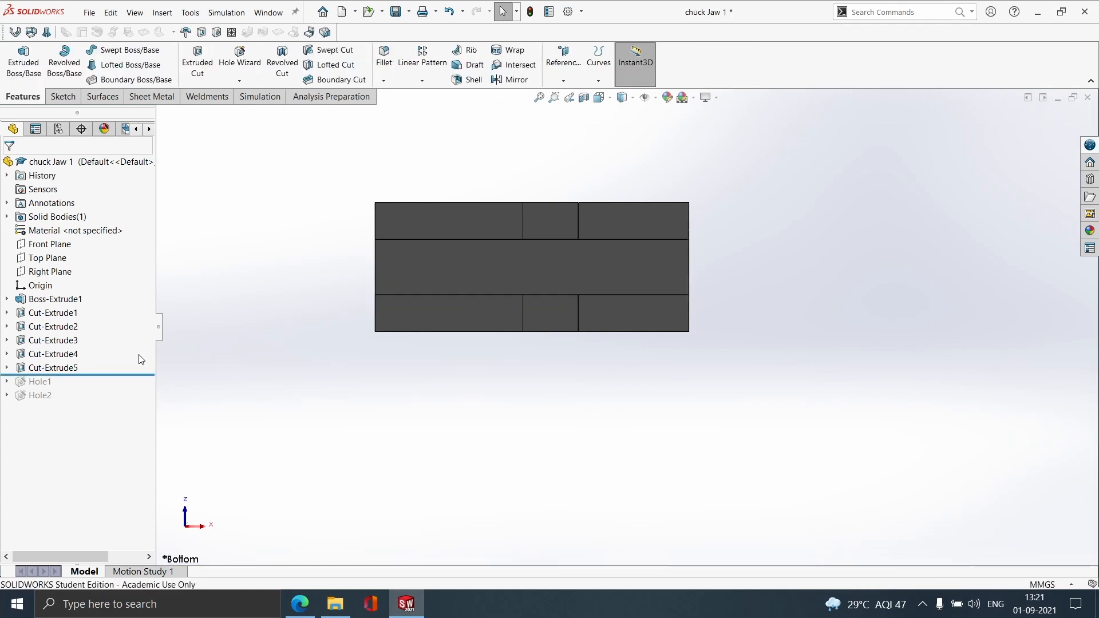
Review the Cut-Extrude5 depth setting and slot preview from several angles, and accept the feature without changes.
left_click(84, 367)
left_click(81, 334)
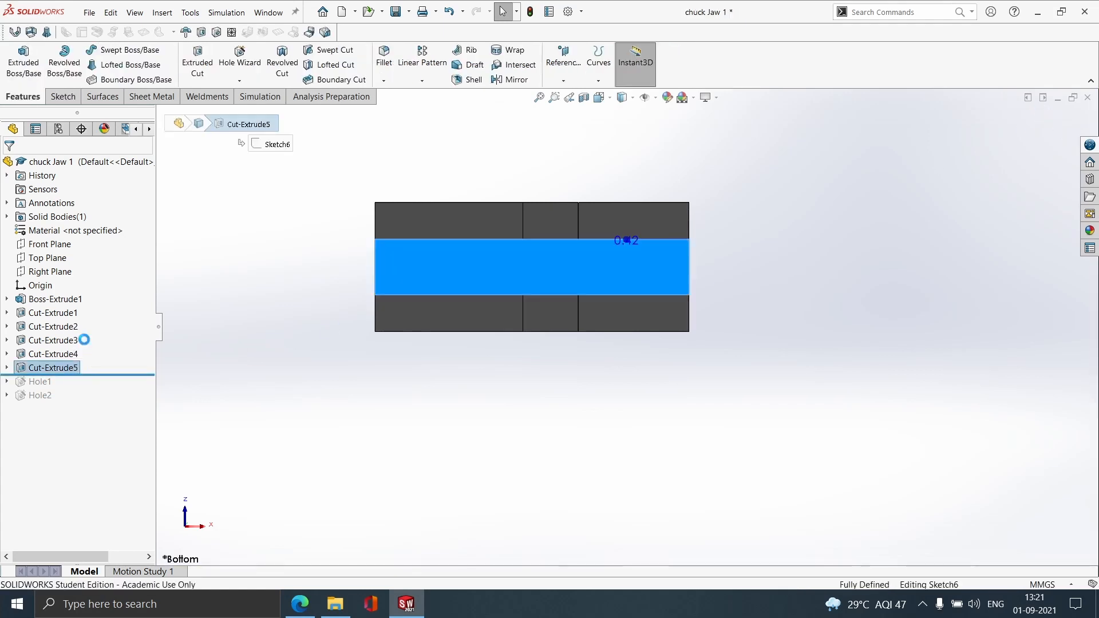
left_click(110, 297)
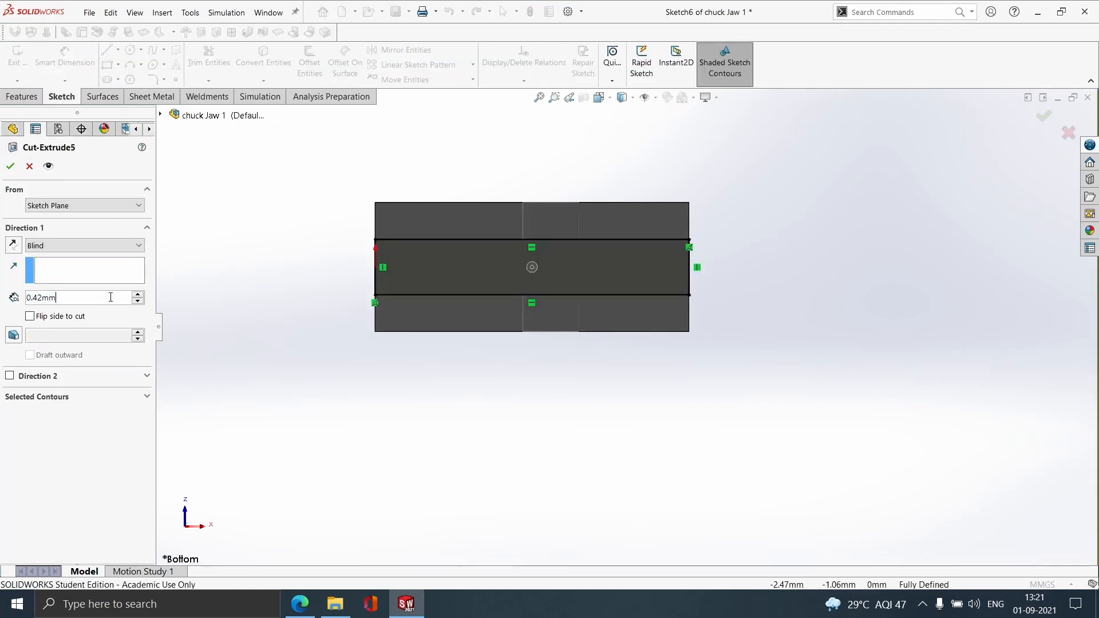
middle_click_drag(604, 327, 439, 432)
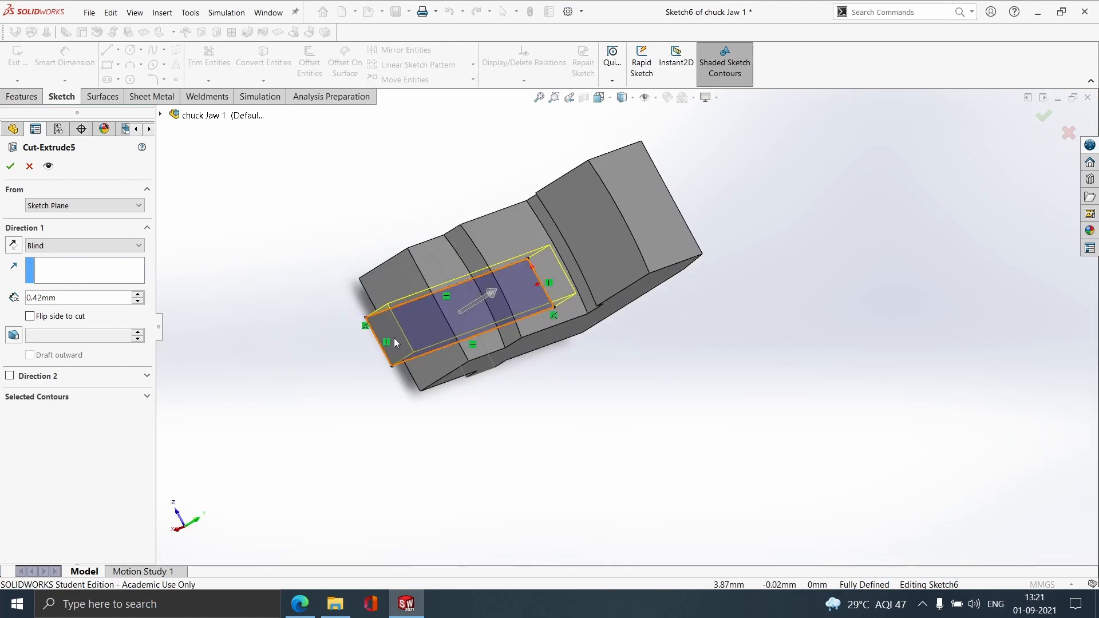
middle_click_drag(390, 372, 494, 361)
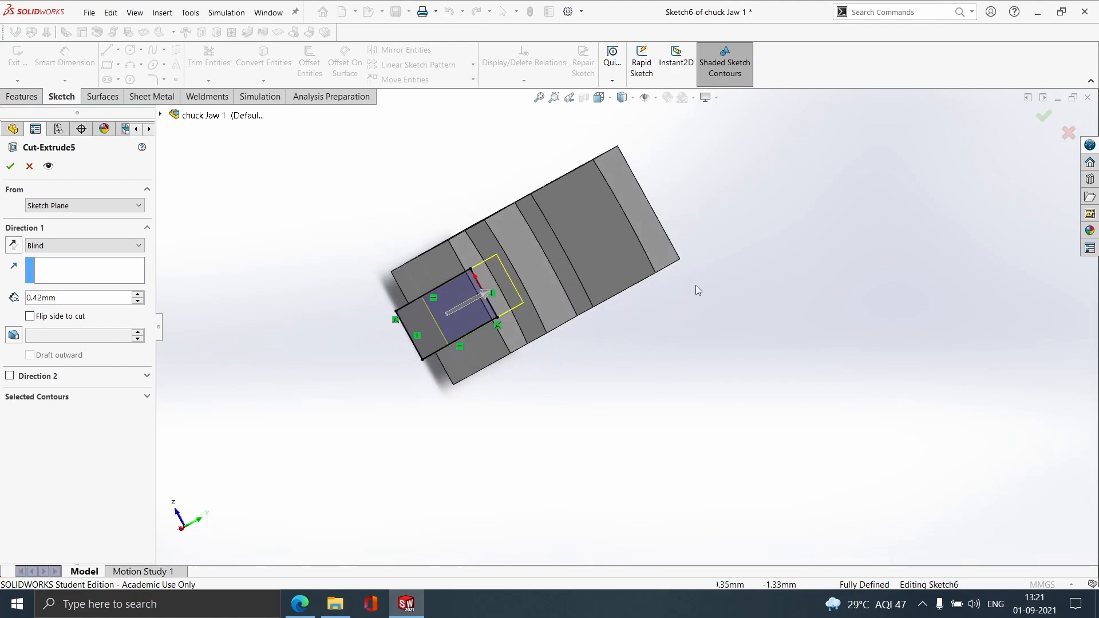
middle_click_drag(476, 433, 741, 357)
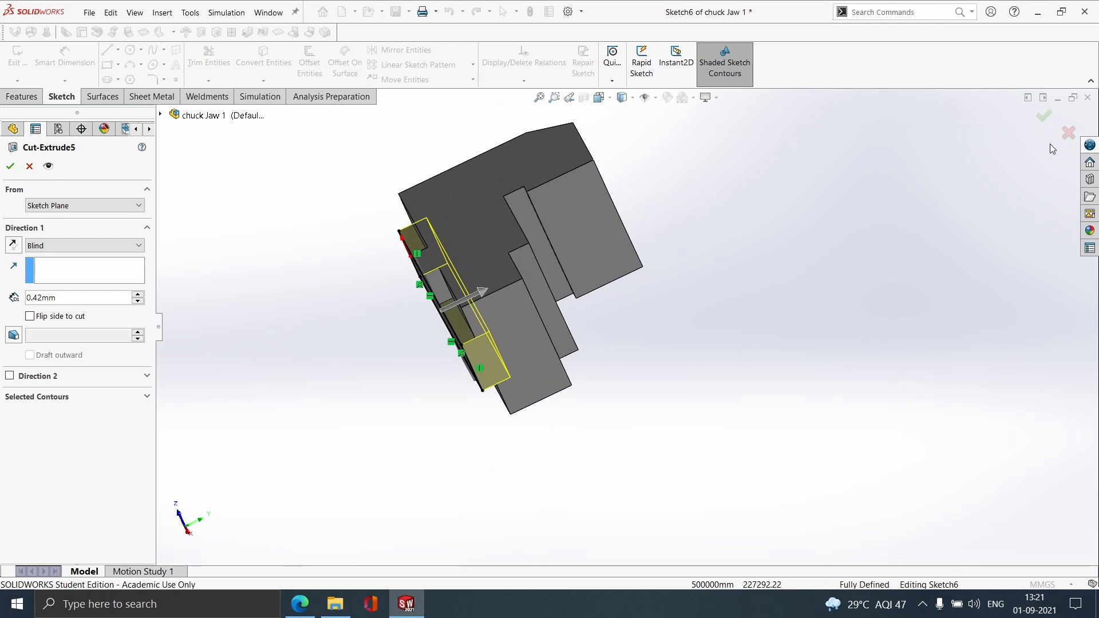
left_click(1044, 116)
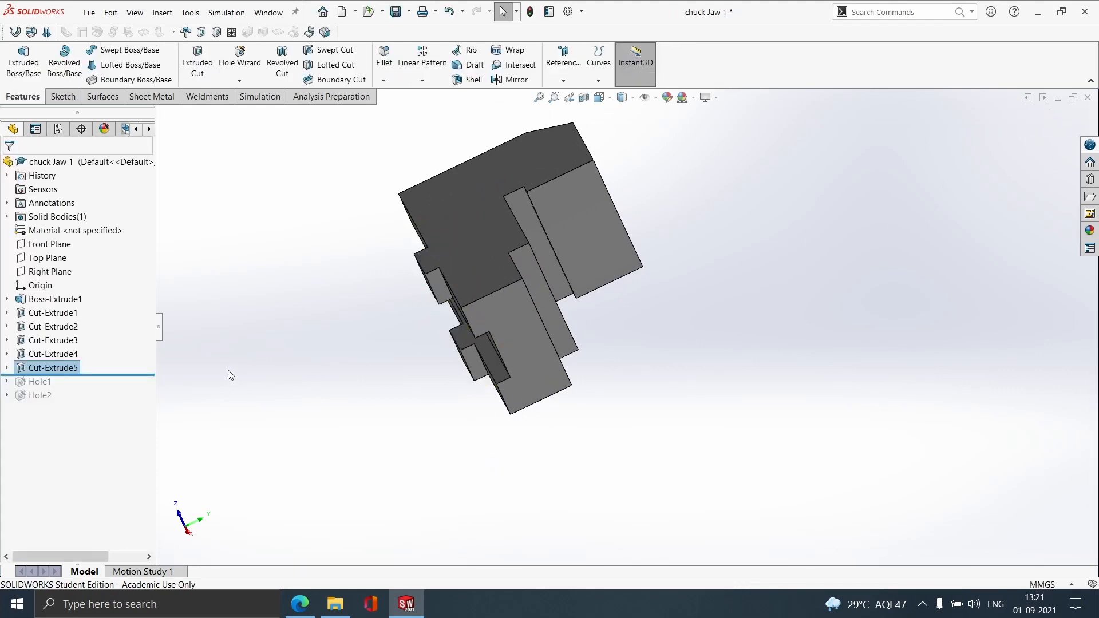
Roll the model forward to include Hole1 and try the C-Bored Drilled type in its hole specification.
left_click_drag(112, 375, 114, 389)
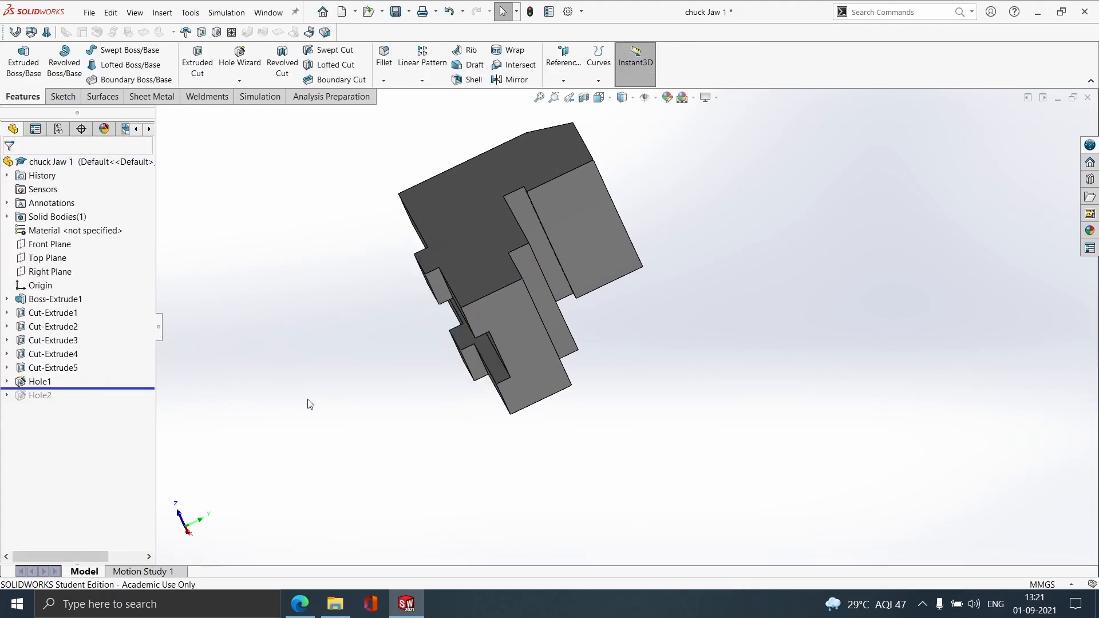
left_click(50, 382)
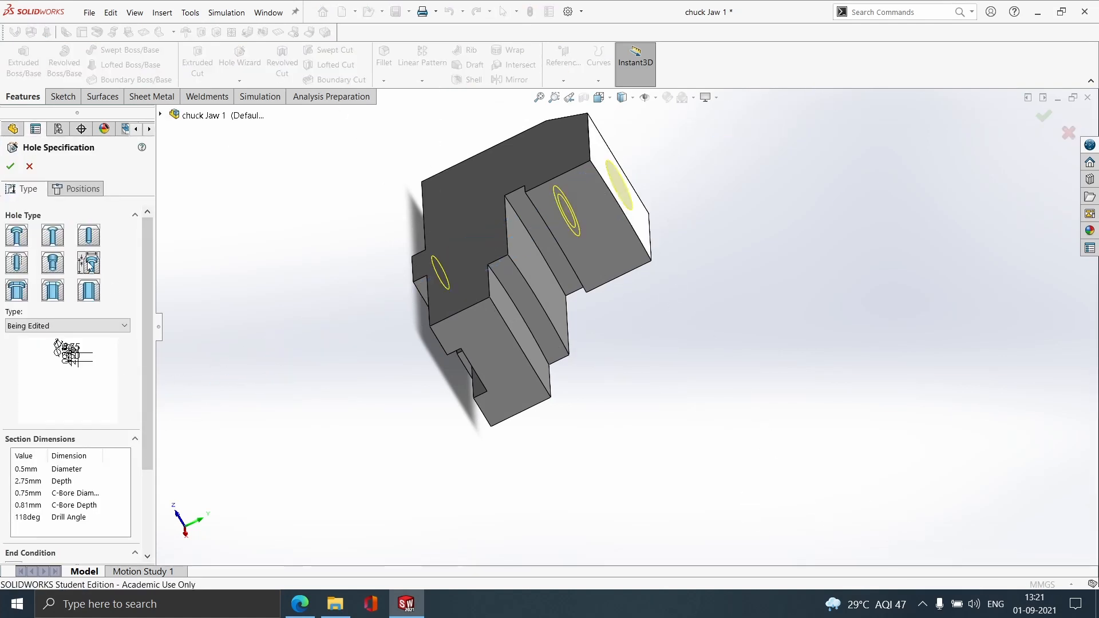
left_click(91, 327)
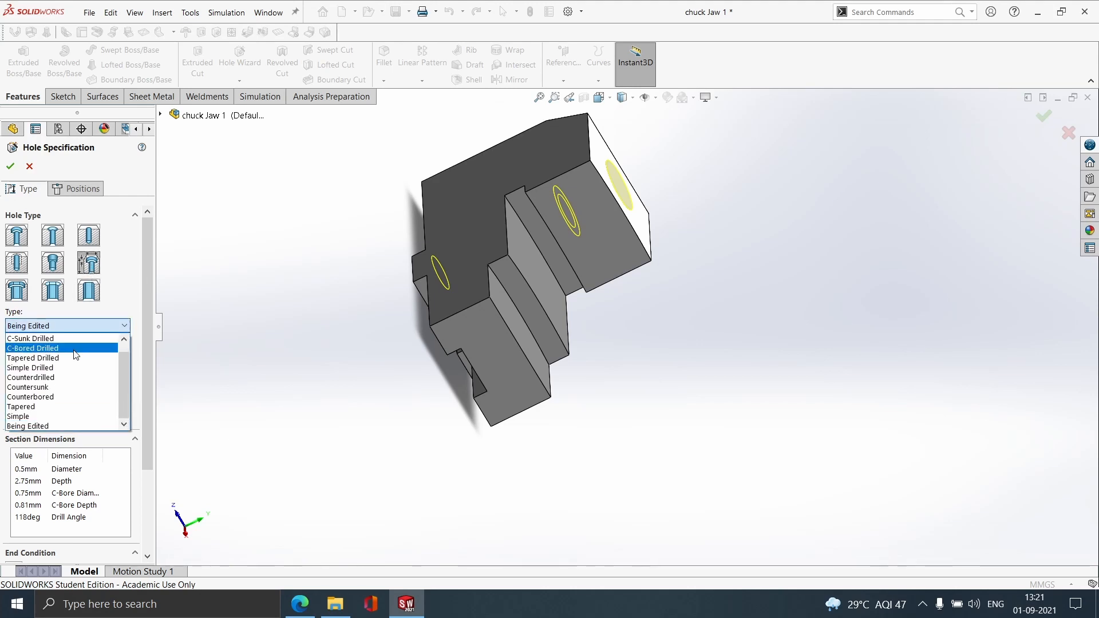
left_click(76, 355)
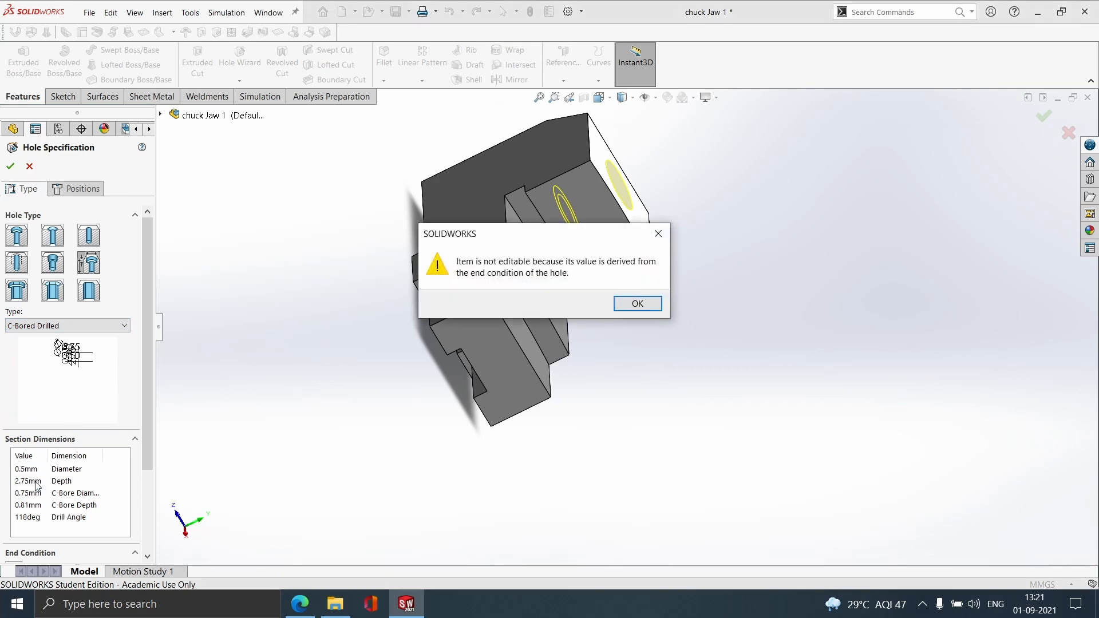
Review Hole1's section dimensions, end condition and tolerance settings.
left_click(626, 305)
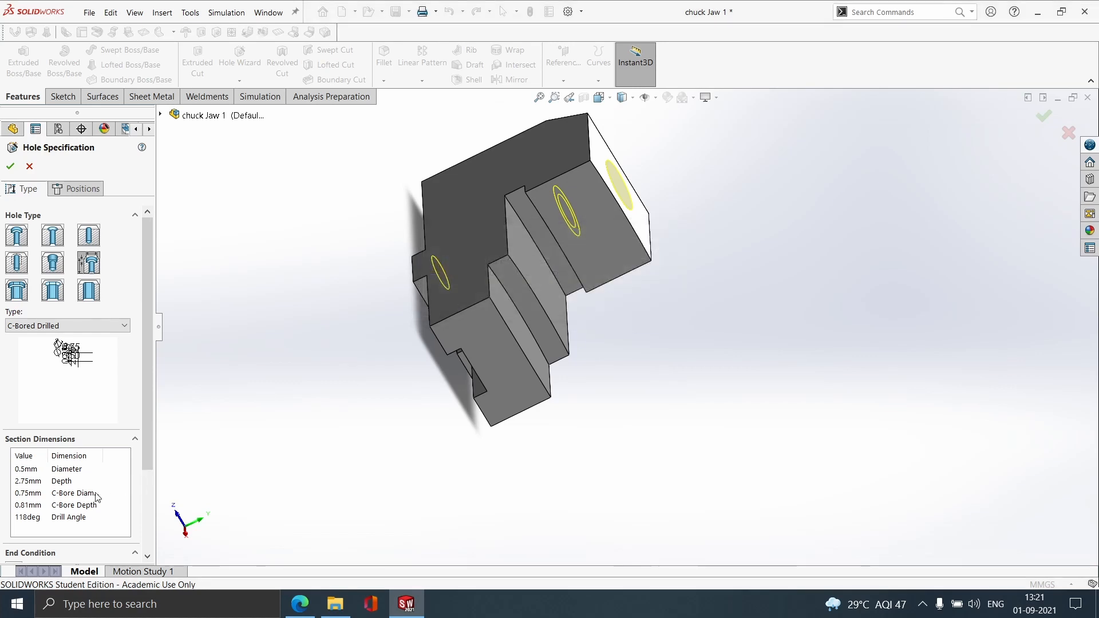
left_click(262, 452)
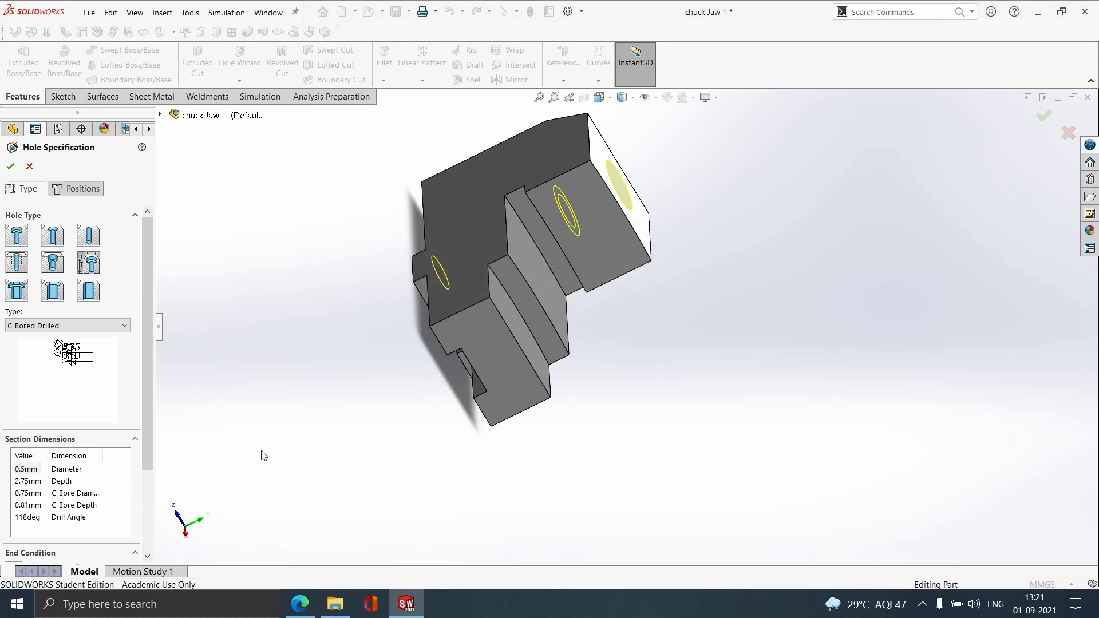
scroll(103, 494, "down", 3)
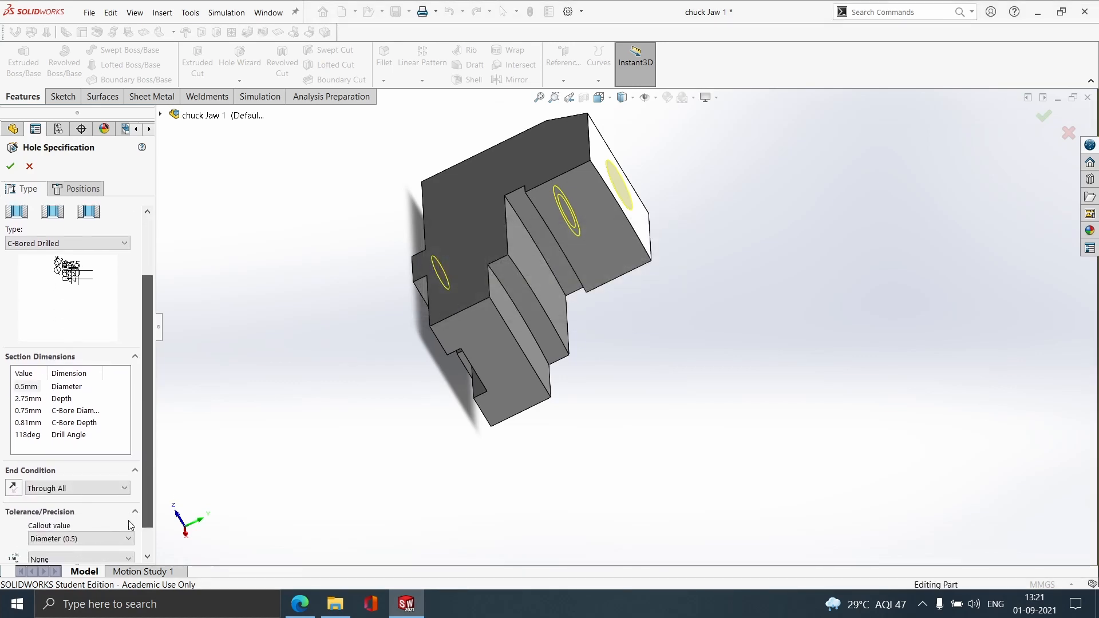
Inspect the dimensions locating Hole1 on the jaw's highest face, and cancel the hole edit.
left_click(76, 190)
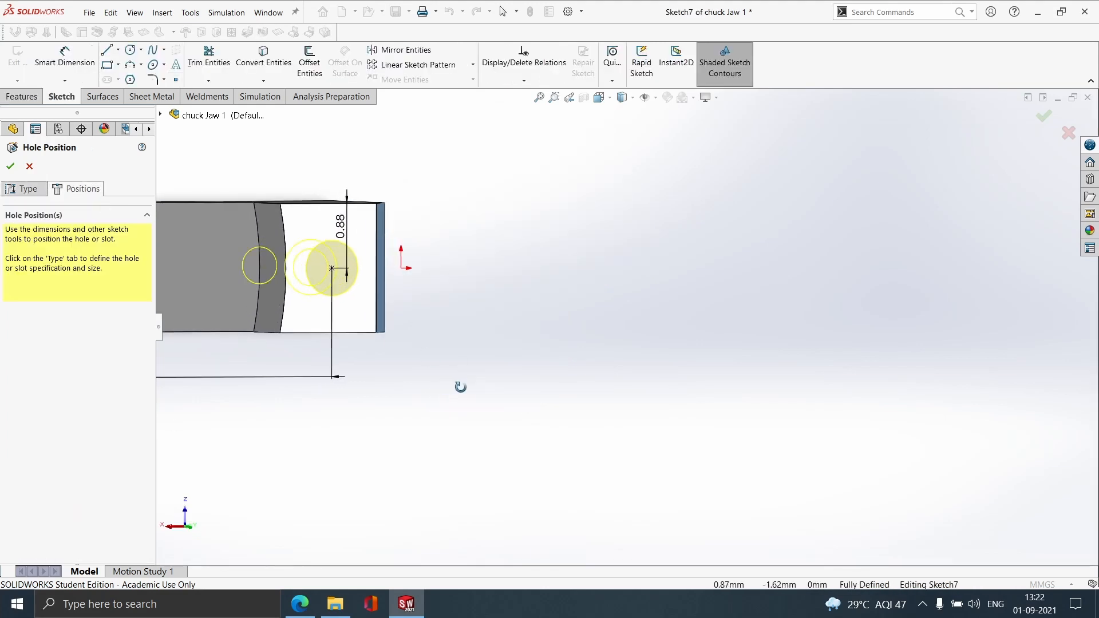
middle_click_drag(460, 386, 452, 386)
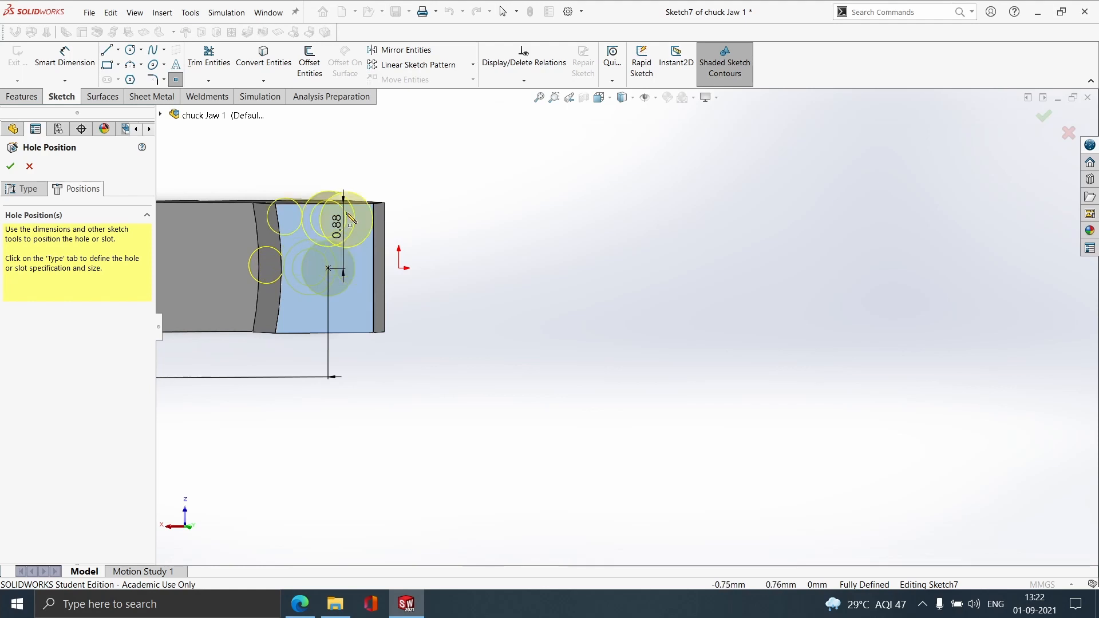
scroll(343, 388, "up", 2)
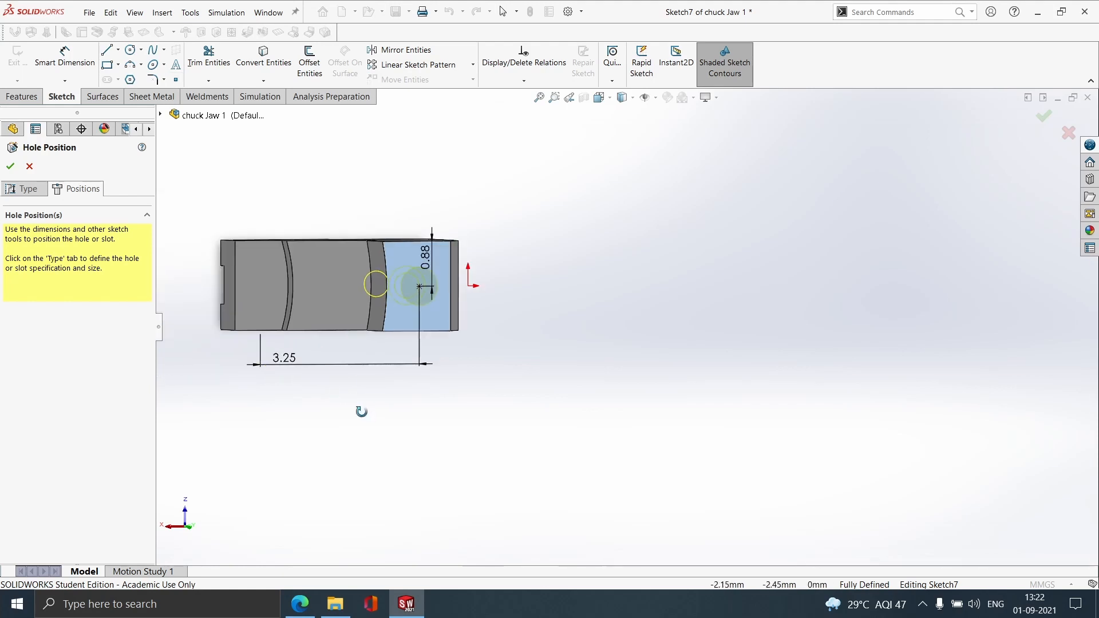
middle_click_drag(360, 407, 343, 403)
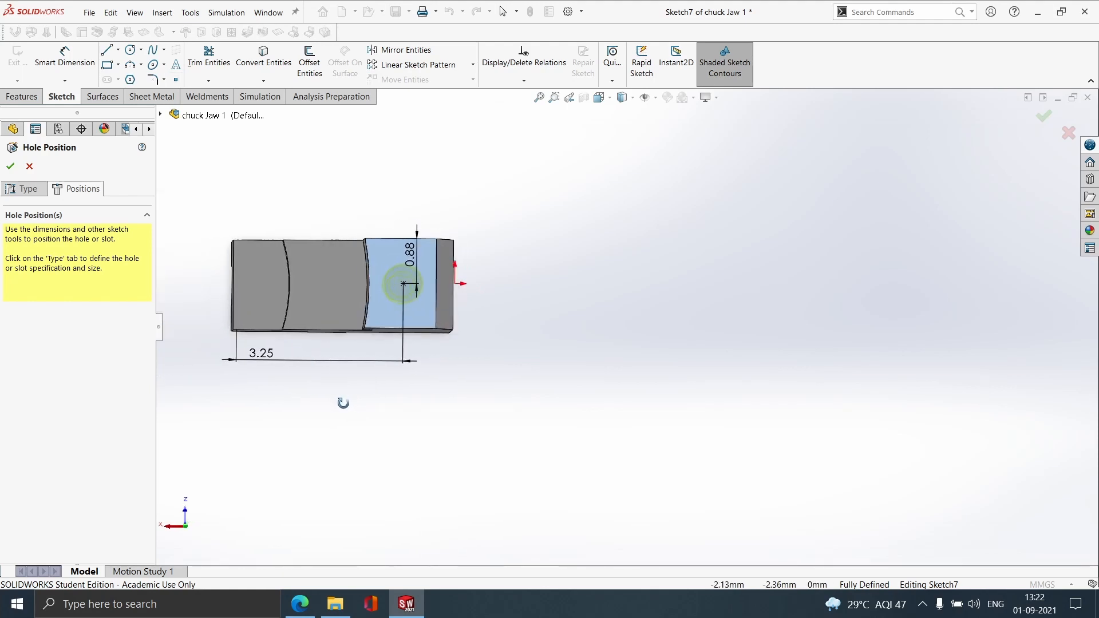
left_click(1062, 135)
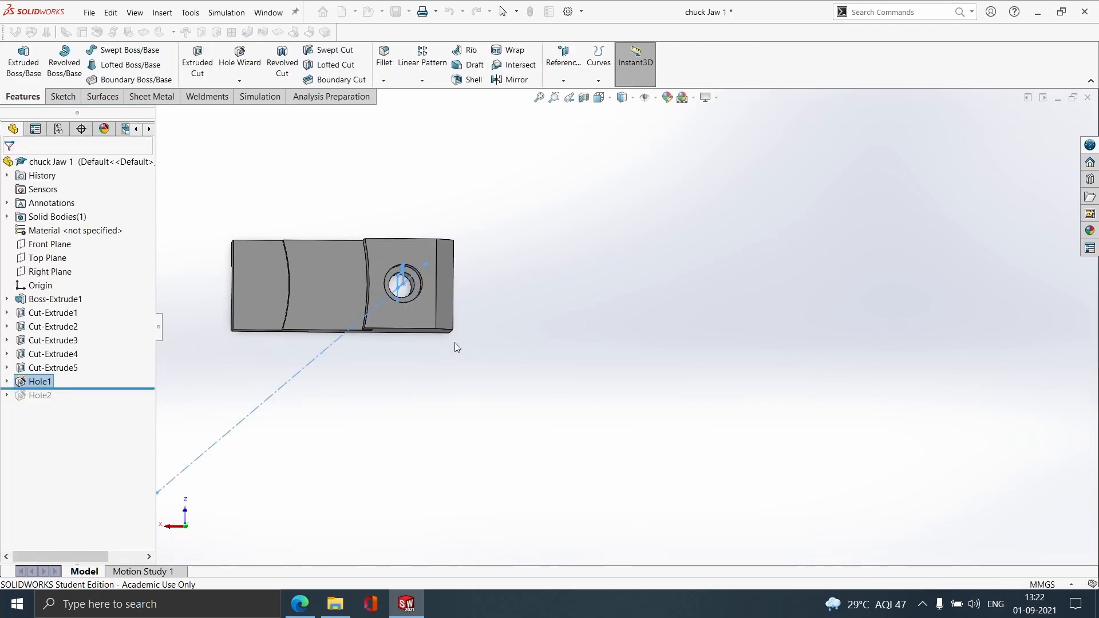
Roll the model forward to include Hole2 and open its hole specification.
left_click_drag(143, 387, 143, 402)
key("f")
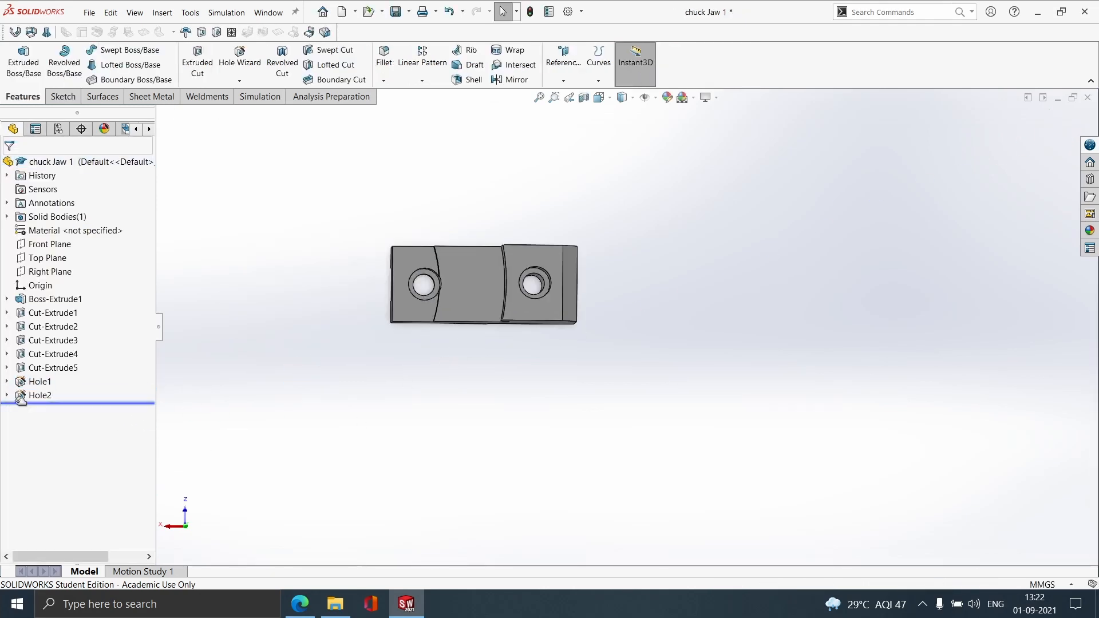
left_click(40, 395)
left_click(47, 366)
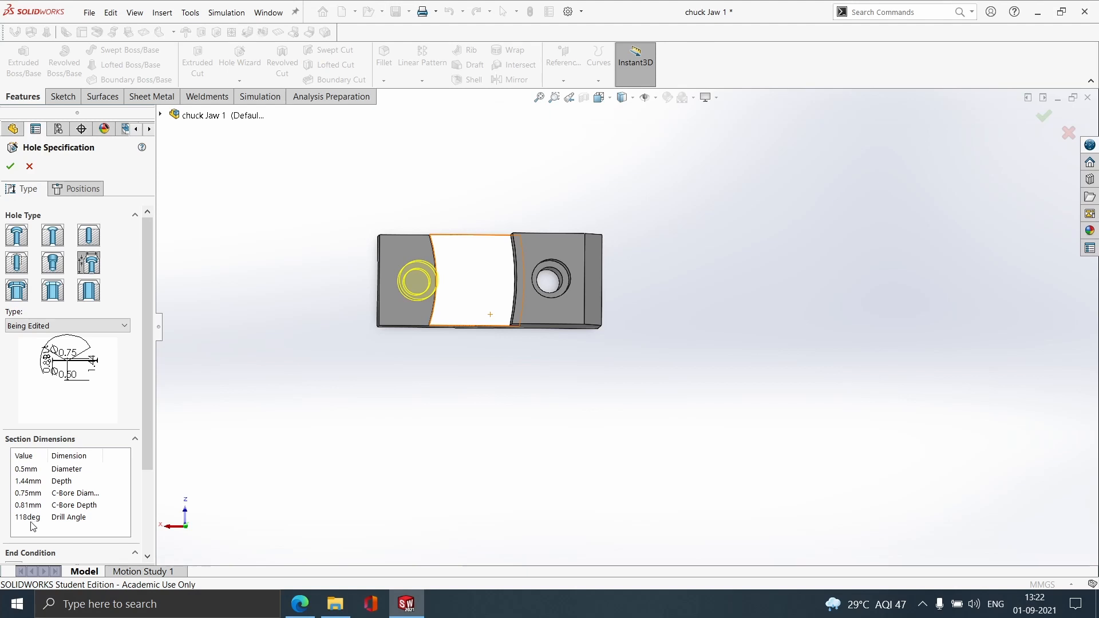
Review Hole2's section dimensions, end condition and available hole types, and cancel the edit, keeping the feature tree displayed.
left_click_drag(149, 453, 141, 559)
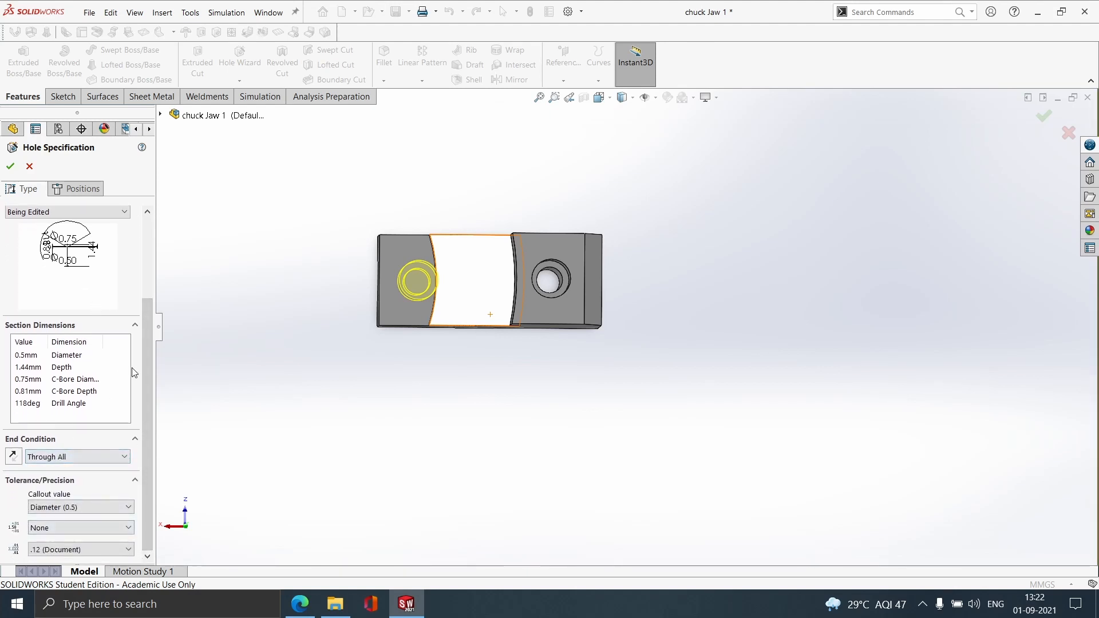
left_click_drag(144, 368, 149, 301)
left_click(98, 312)
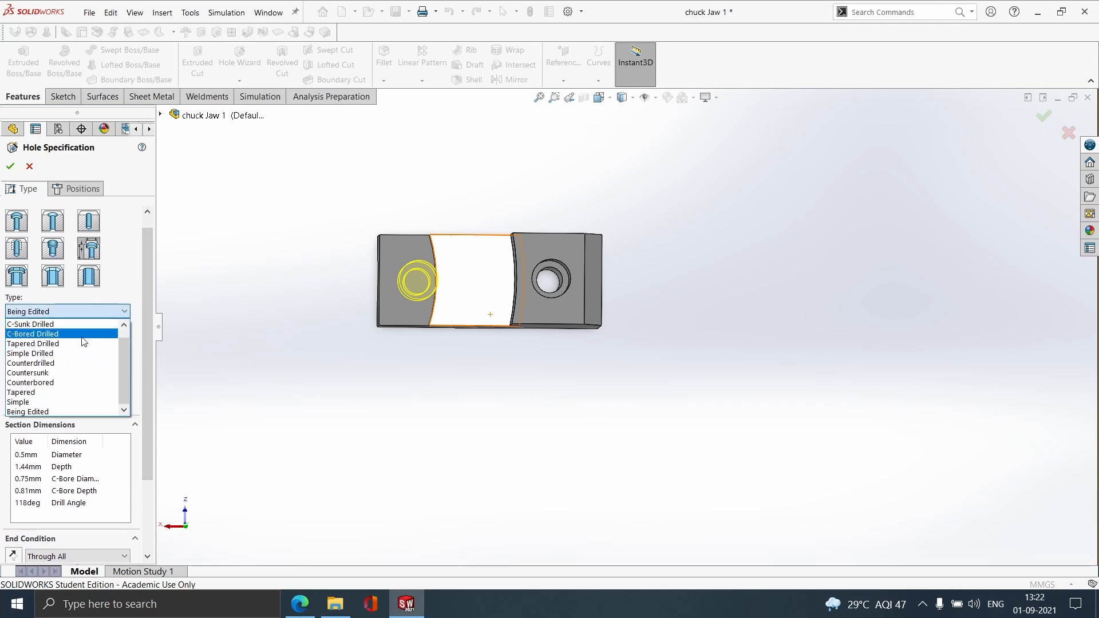
left_click(160, 326)
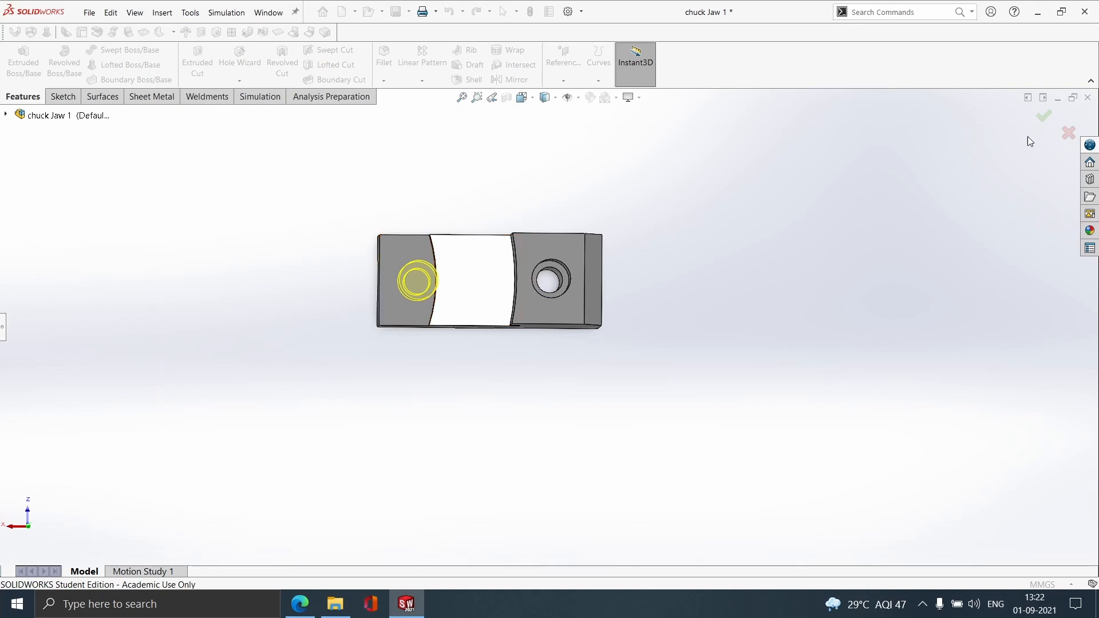
left_click(1067, 132)
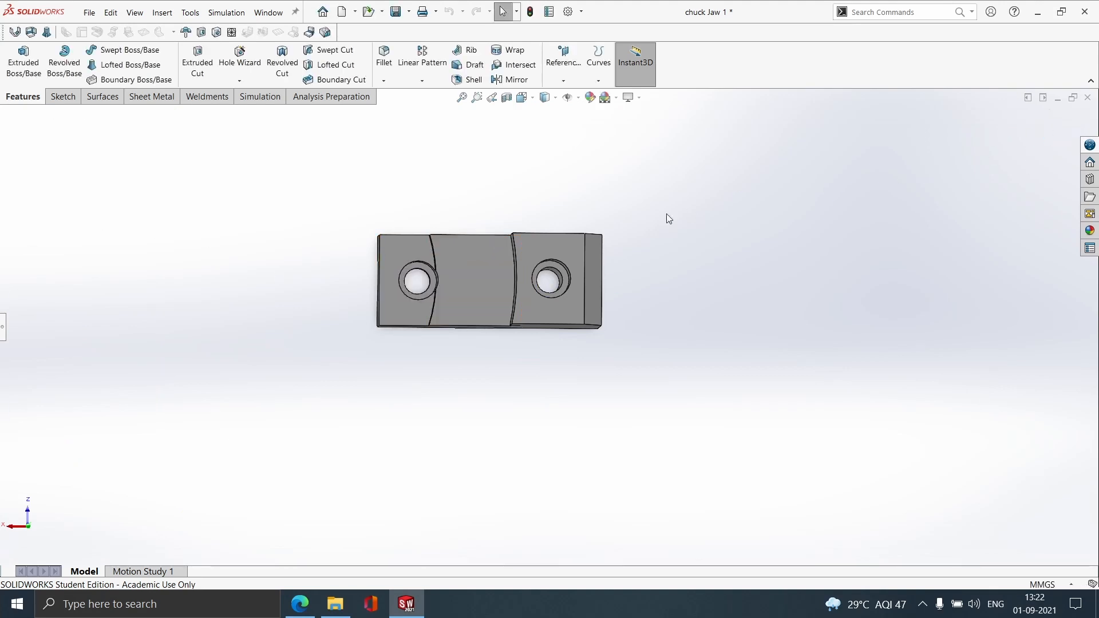
left_click(5, 330)
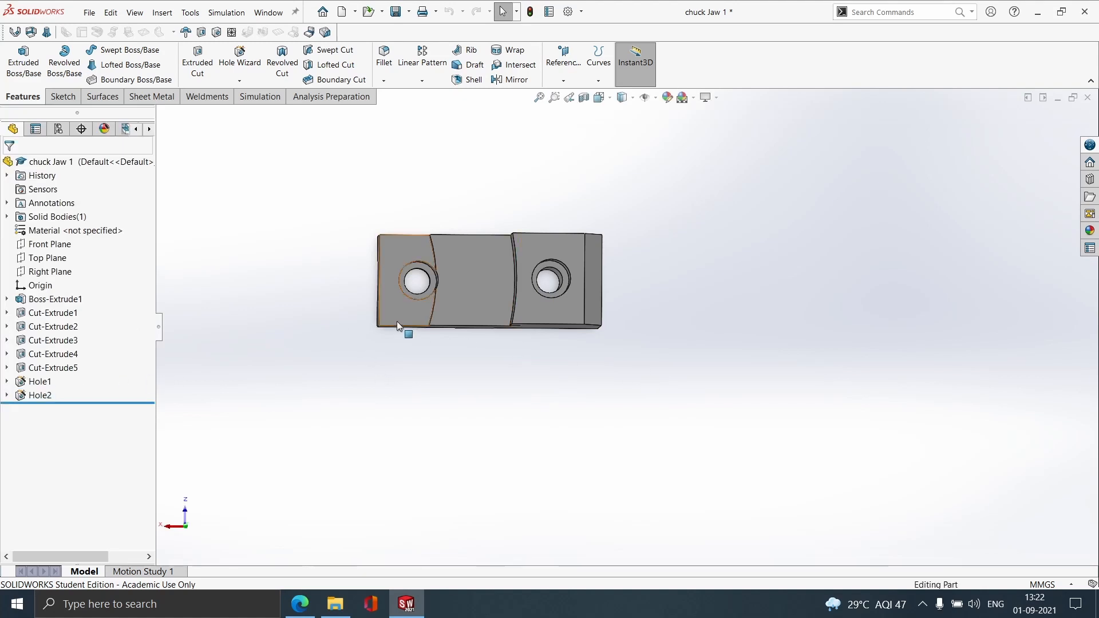
Examine the completed jaw from its side and underside, and set the view to isometric.
middle_click_drag(396, 321, 503, 366)
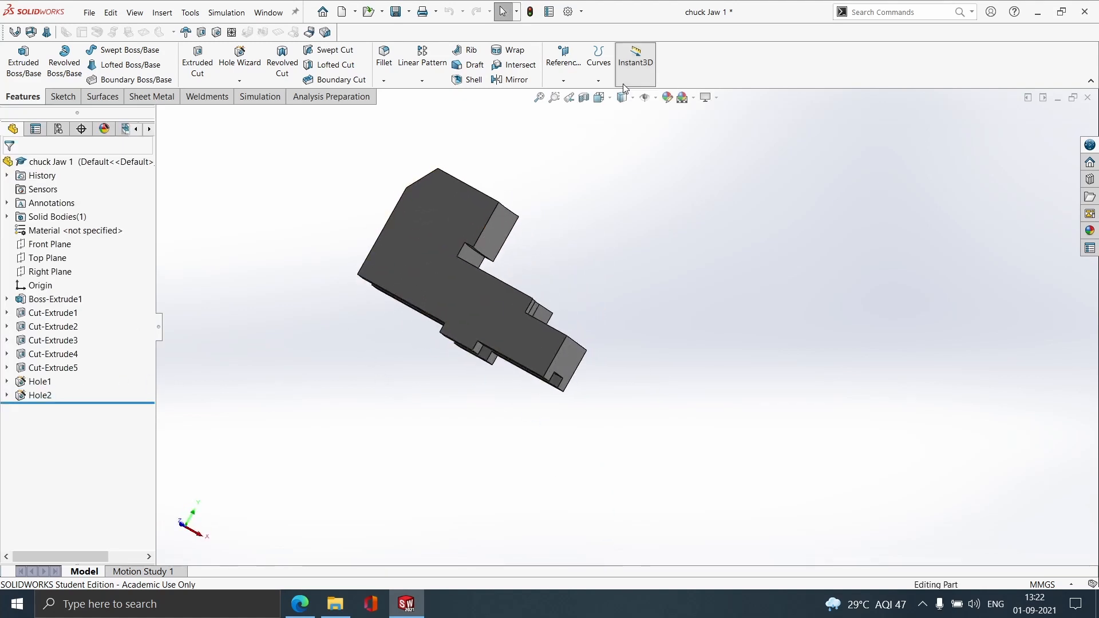
key("ctrl+space")
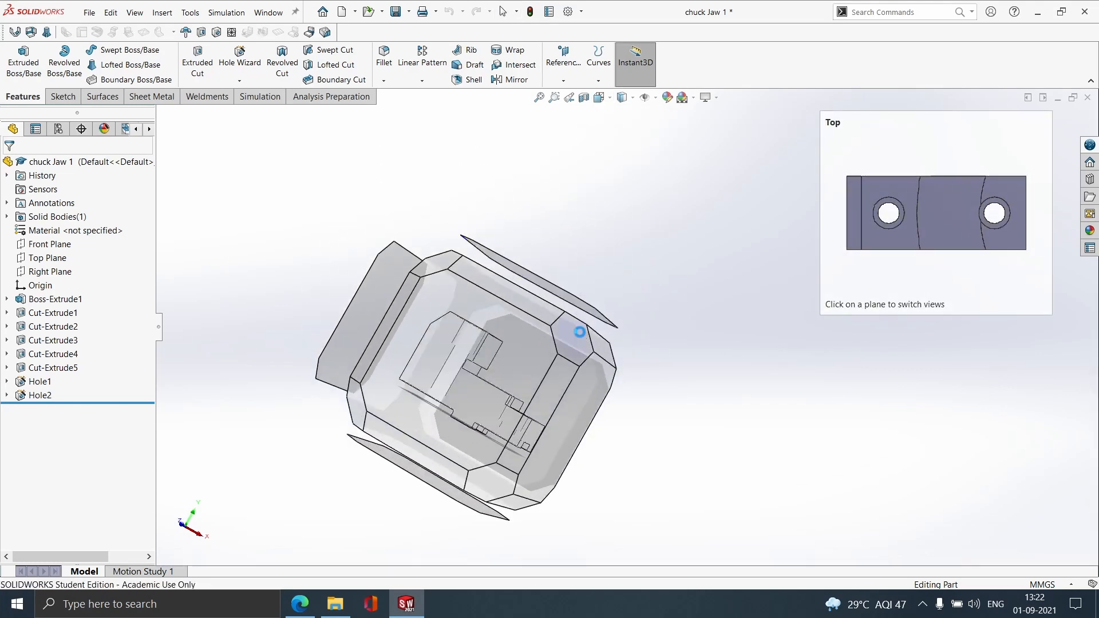
left_click(579, 332)
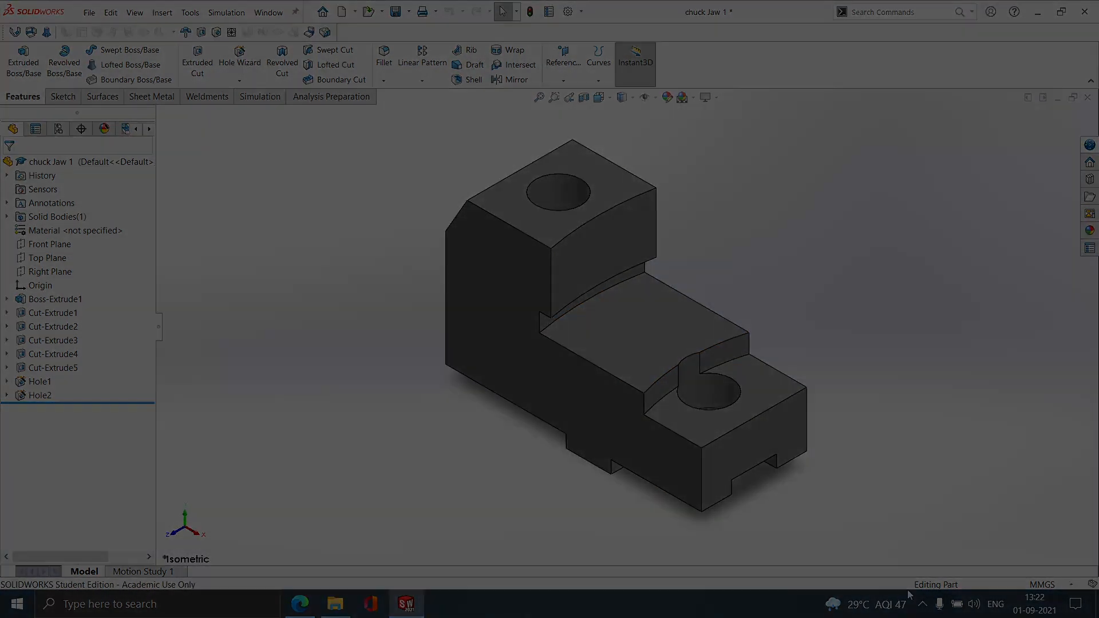